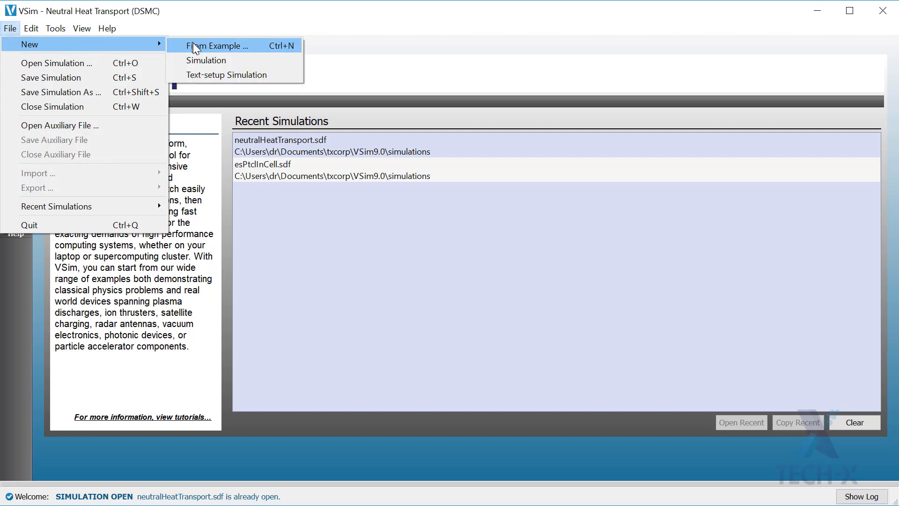
- Create a simulation from the Neutral Heat Transport (DSMC) example under VSim for Plasma Discharges, saving it as neutralHeatTransport.sdf
left_click(192, 45)
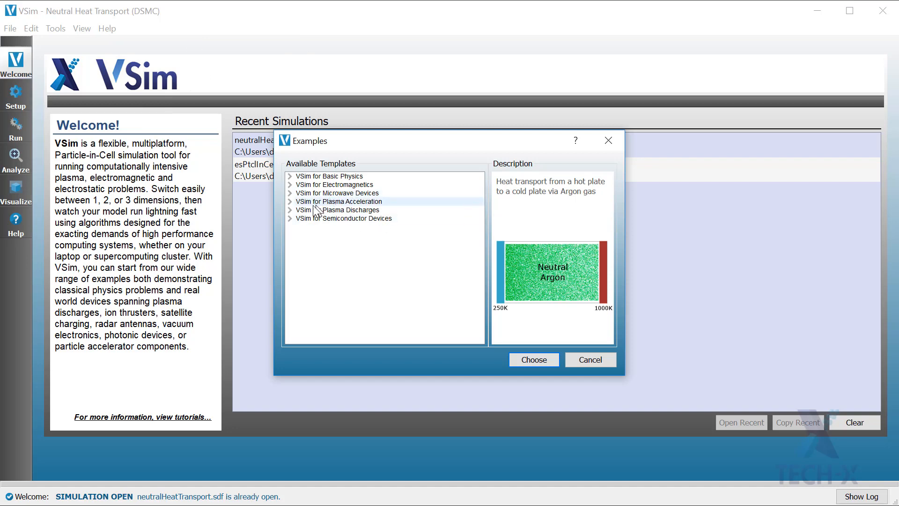
left_click(290, 210)
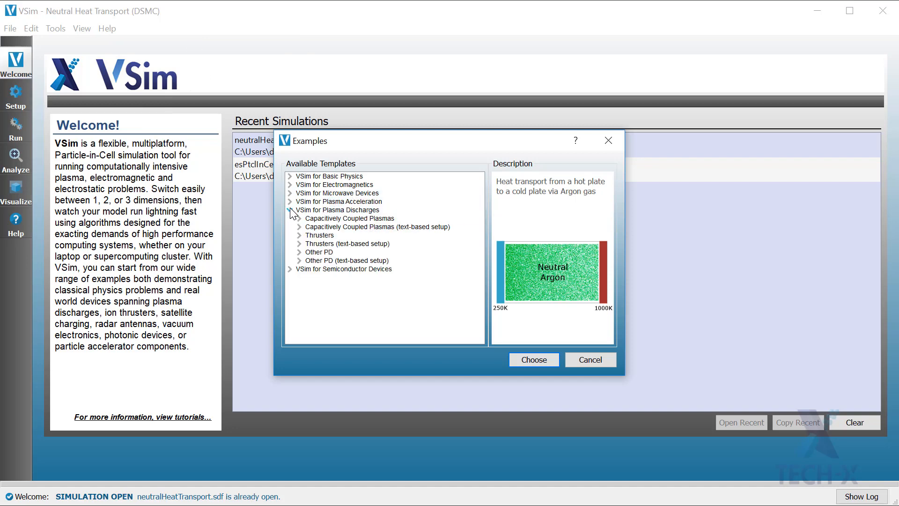
left_click(325, 252)
left_click(300, 252)
left_click(334, 286)
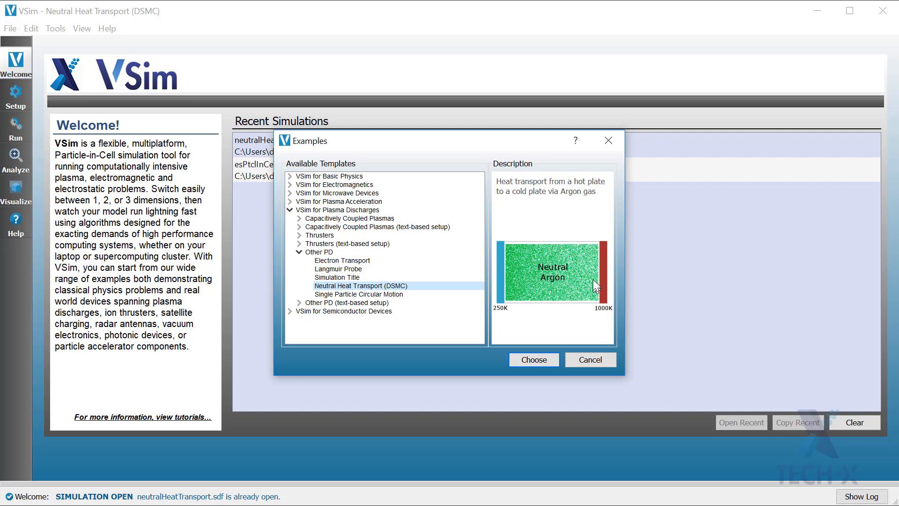
left_click(555, 358)
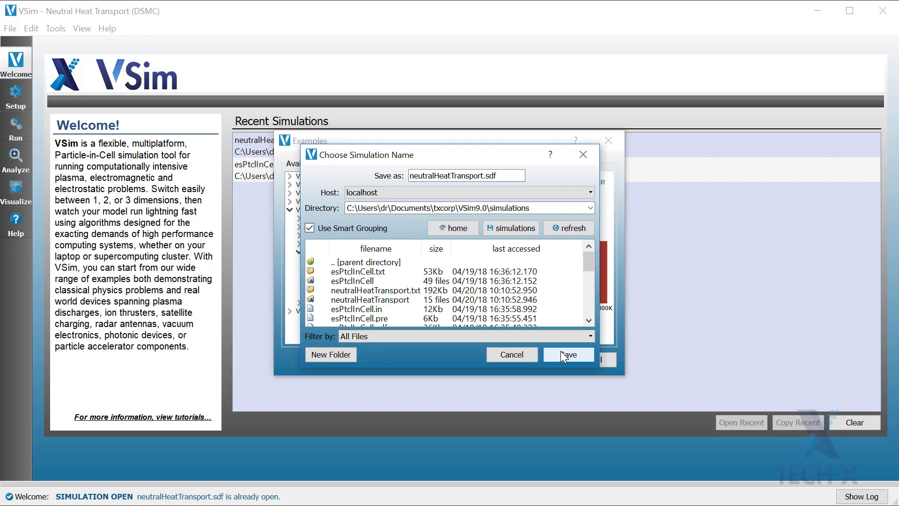
left_click(563, 355)
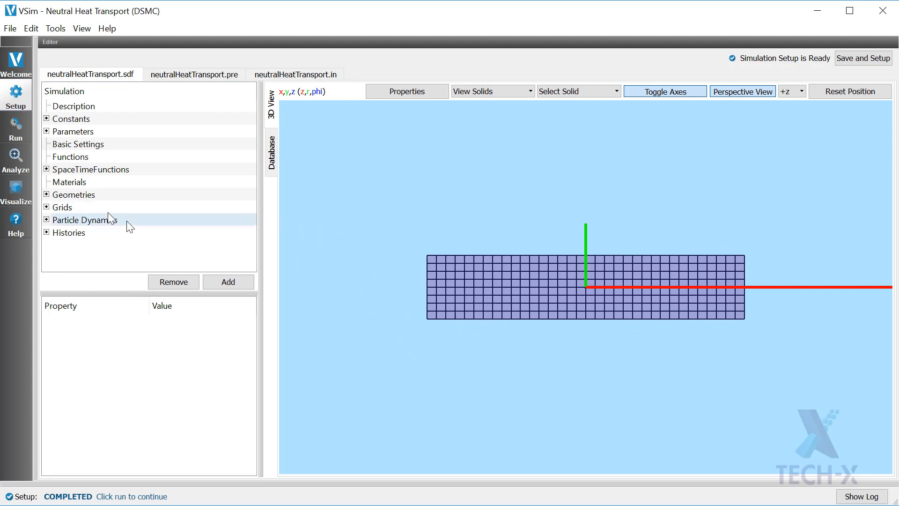
- Review the simulation description and the constants for argon mass, argon pressure, hot plate temperature and cold plate temperature
left_click(72, 110)
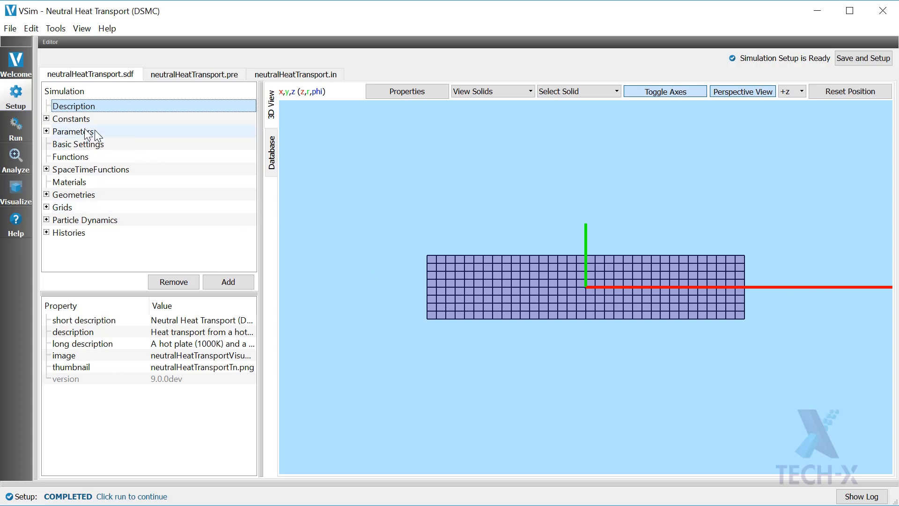
left_click(47, 119)
scroll(107, 156, "down", 3)
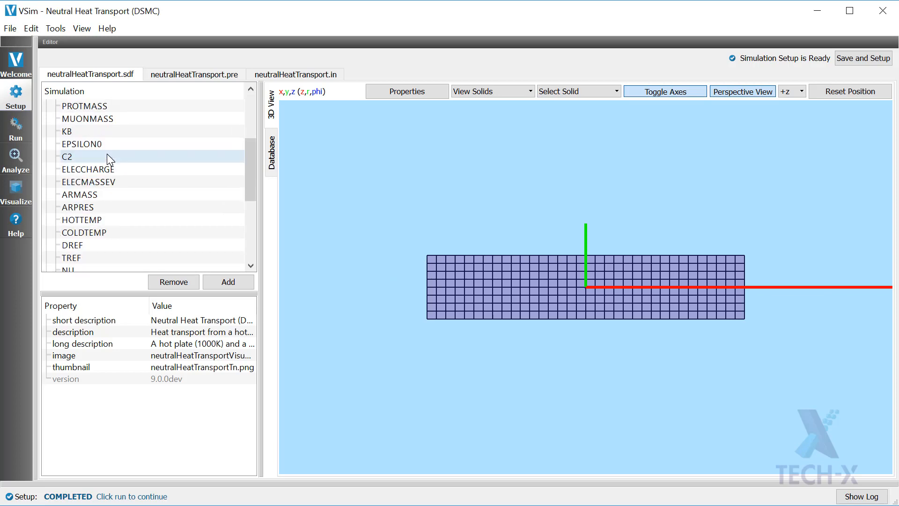
left_click(103, 192)
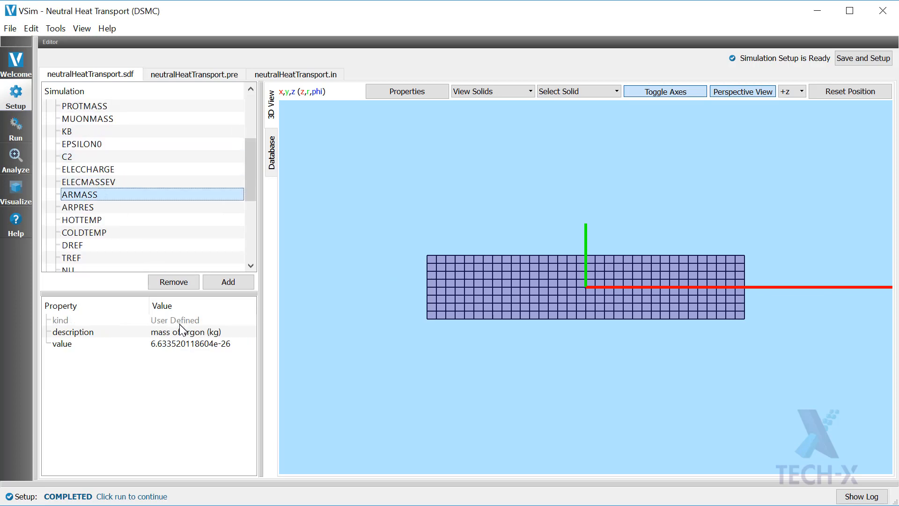
left_click(92, 210)
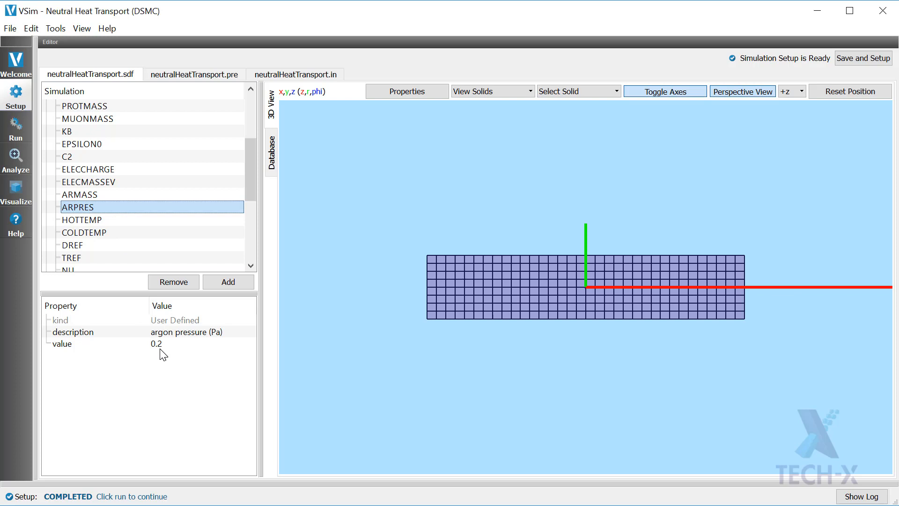
left_click(100, 221)
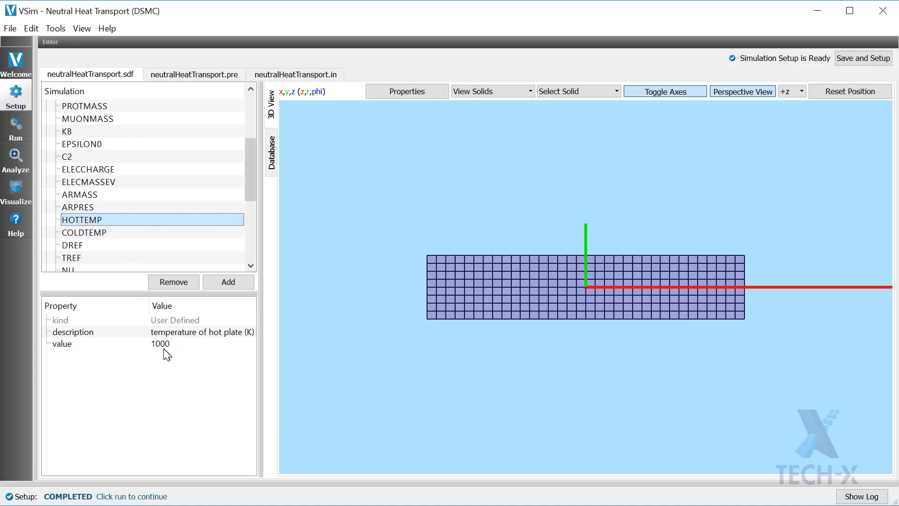
left_click(101, 234)
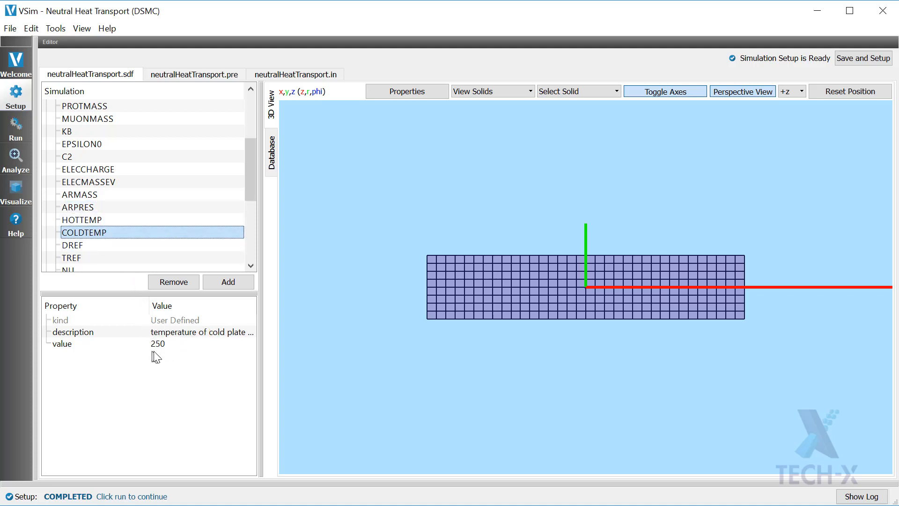
- Review the TREF, NU, LENGTH and WIDTH constants
scroll(98, 225, "down", 1)
left_click(96, 220)
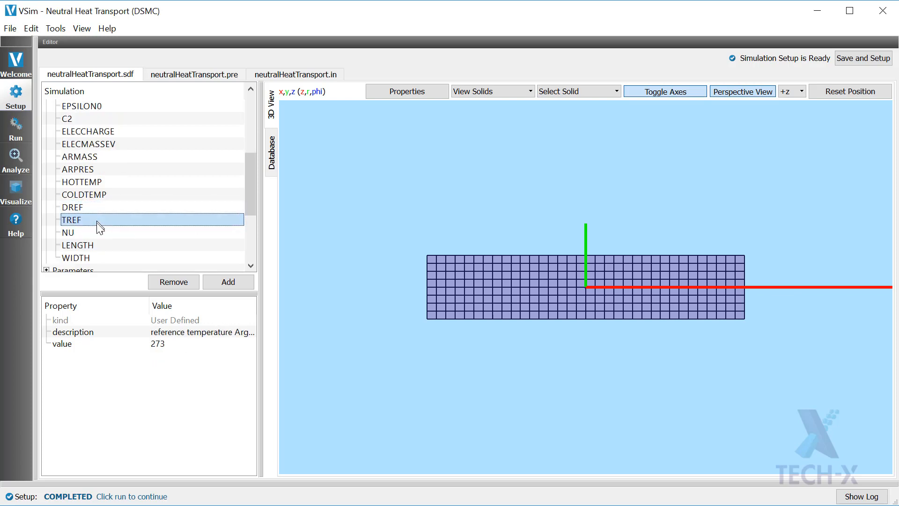
left_click(97, 233)
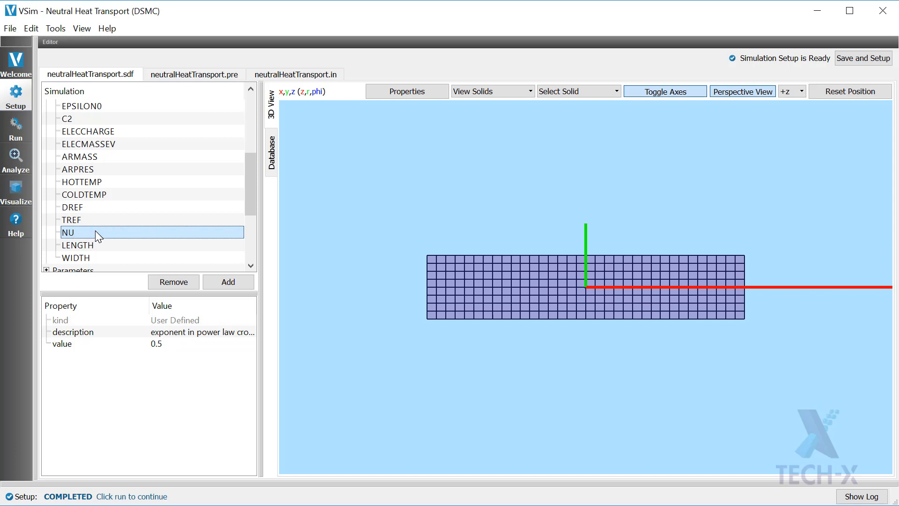
left_click(101, 245)
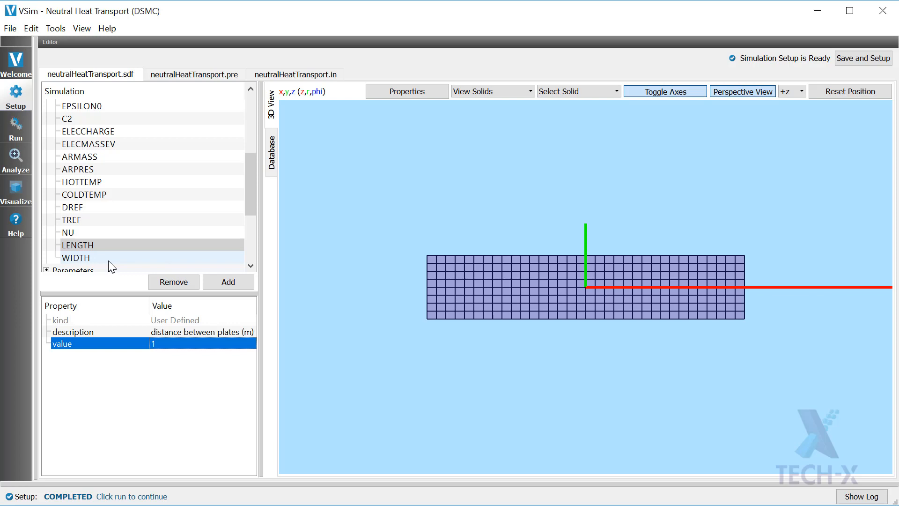
left_click(111, 262)
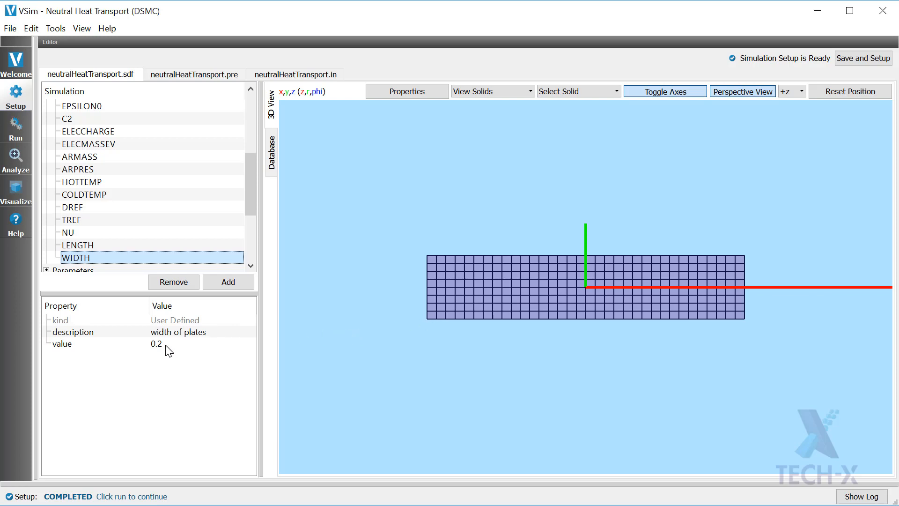
scroll(144, 242, "down", 3)
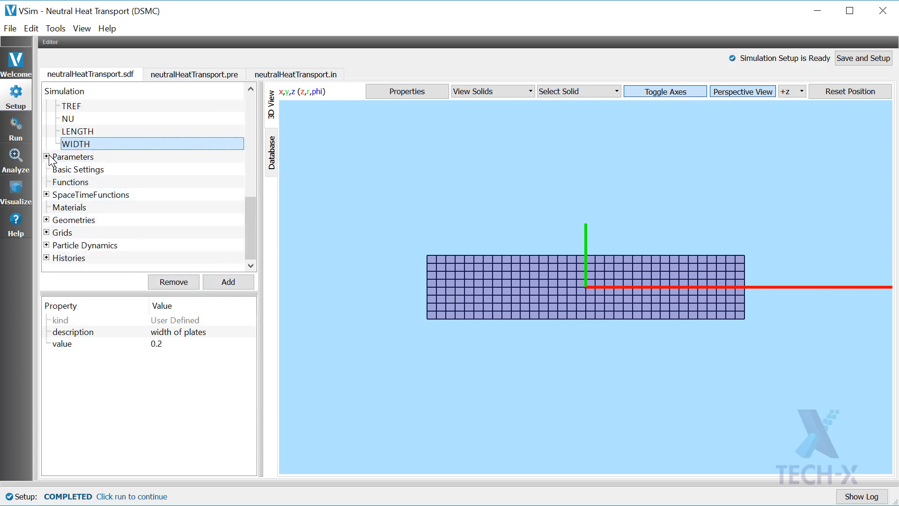
- Examine the ArTemp, MeanFreePath, DX and NX parameters, widening the property area so the full ArTemp expression can be read
left_click(47, 156)
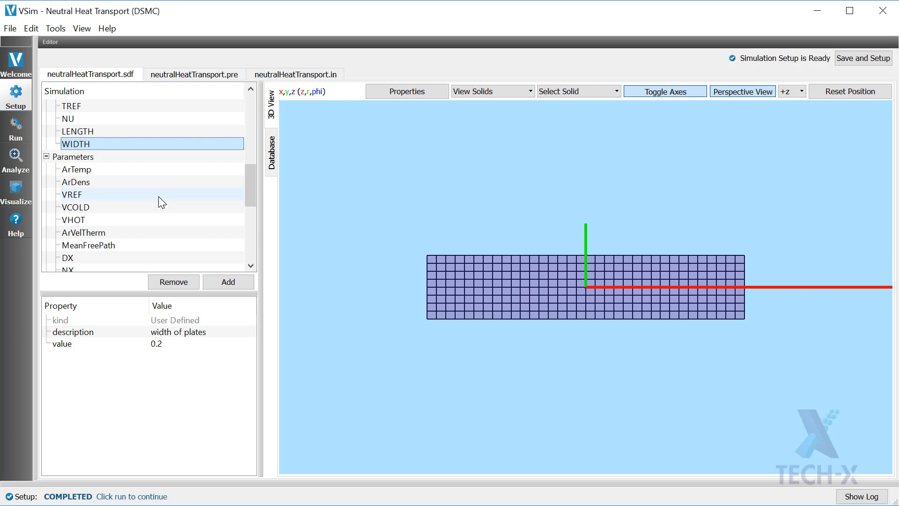
left_click(133, 168)
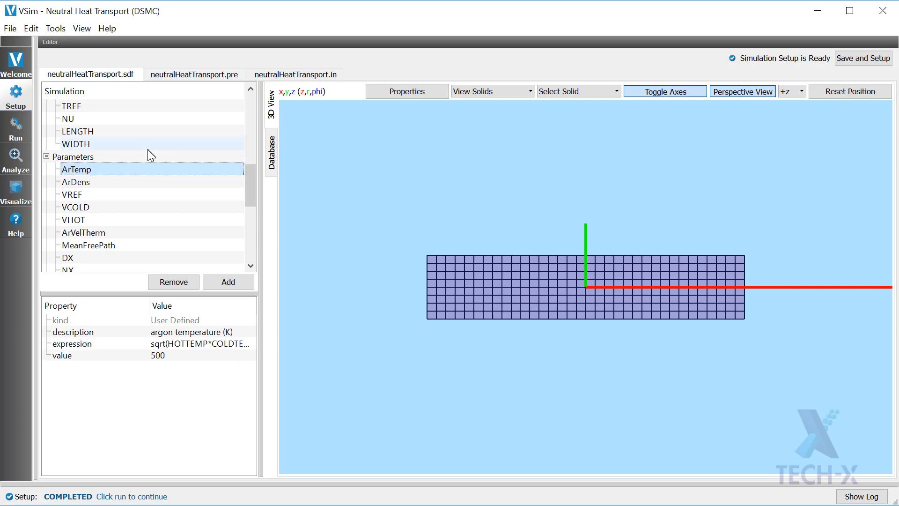
left_click_drag(260, 336, 300, 335)
left_click(217, 346)
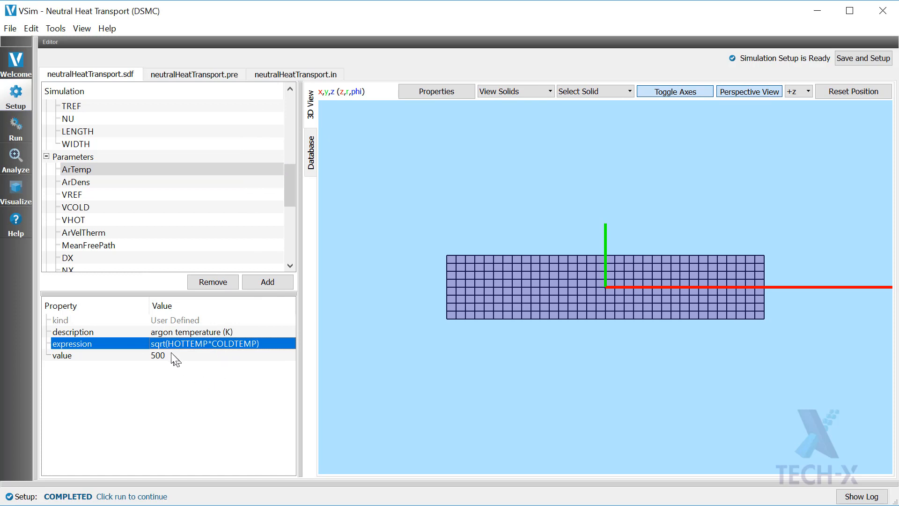
left_click(98, 250)
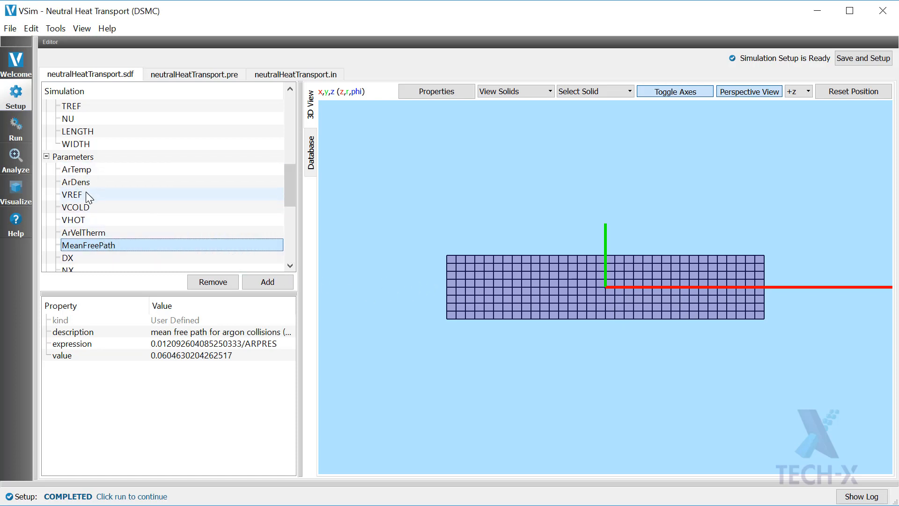
scroll(87, 195, "down", 1)
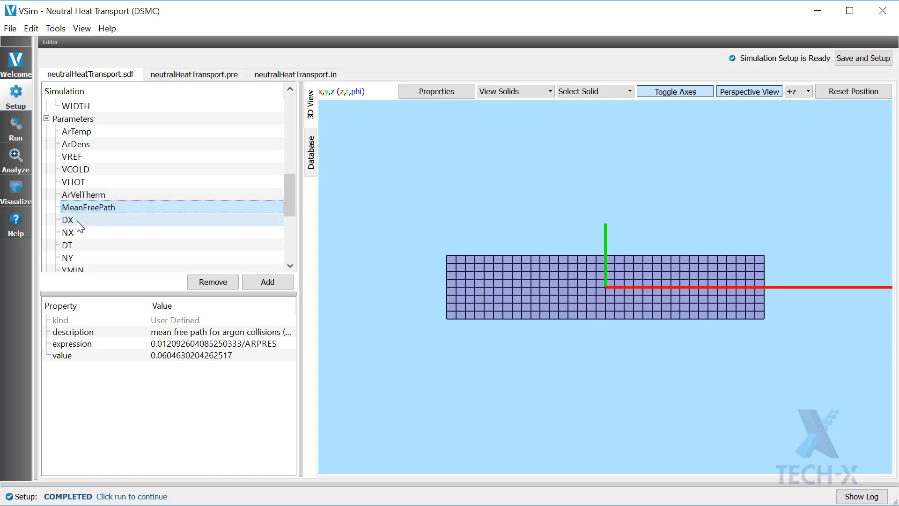
left_click(98, 220)
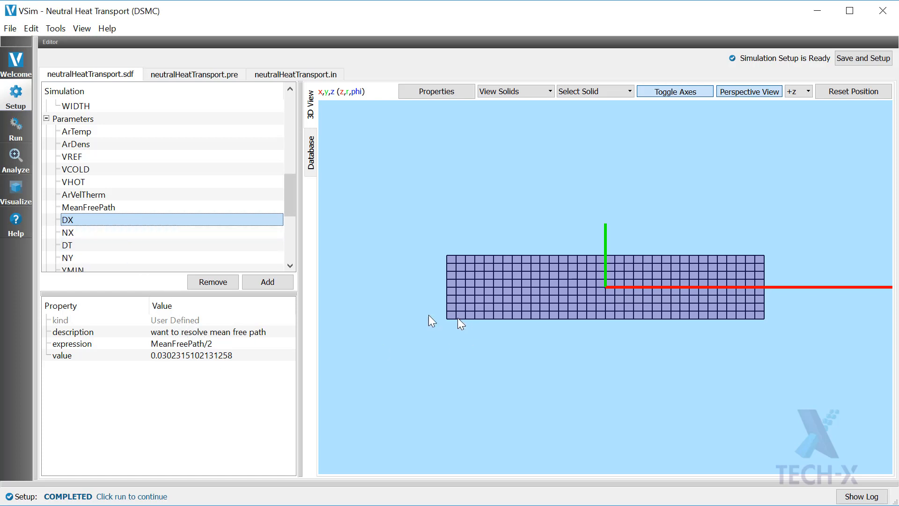
left_click(162, 233)
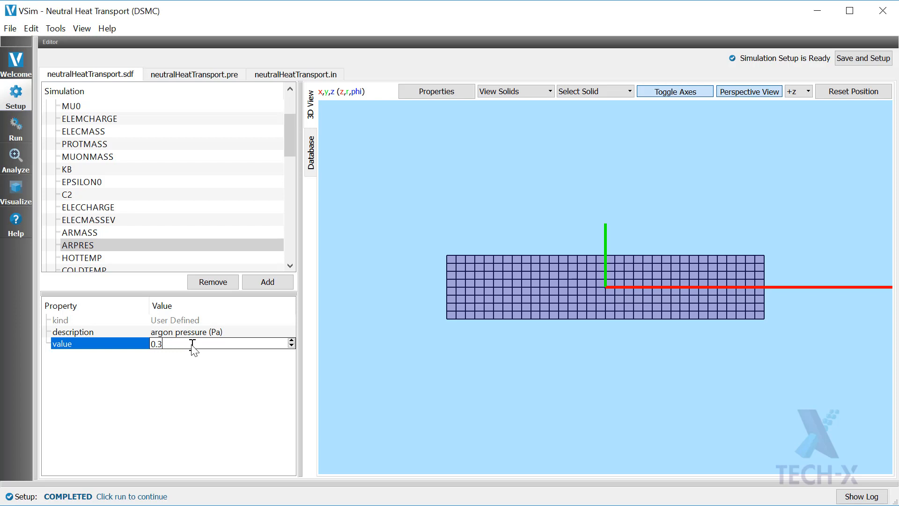
- Try argon pressures of 0.3, 1 and 0.01 Pa in the ARPRES constant to compare the resulting grids
key("Return")
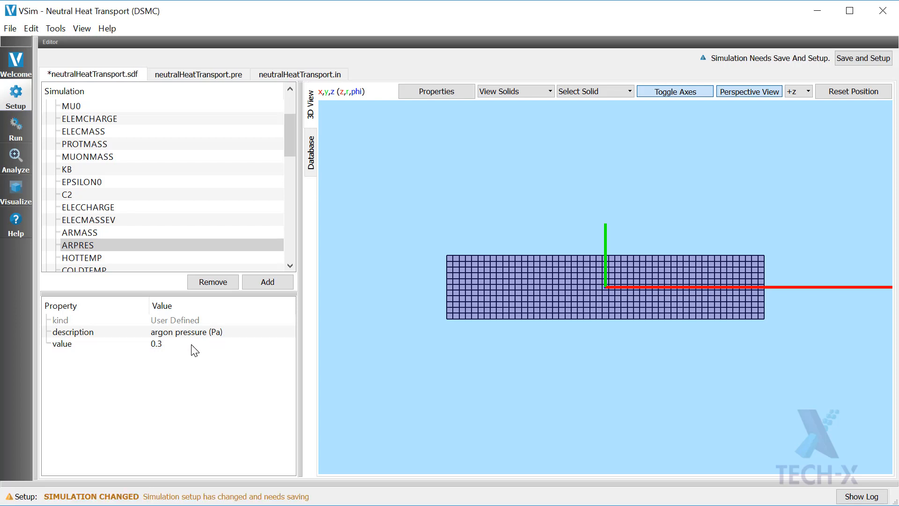
left_click(192, 345)
left_click(192, 345)
type("1")
key("Return")
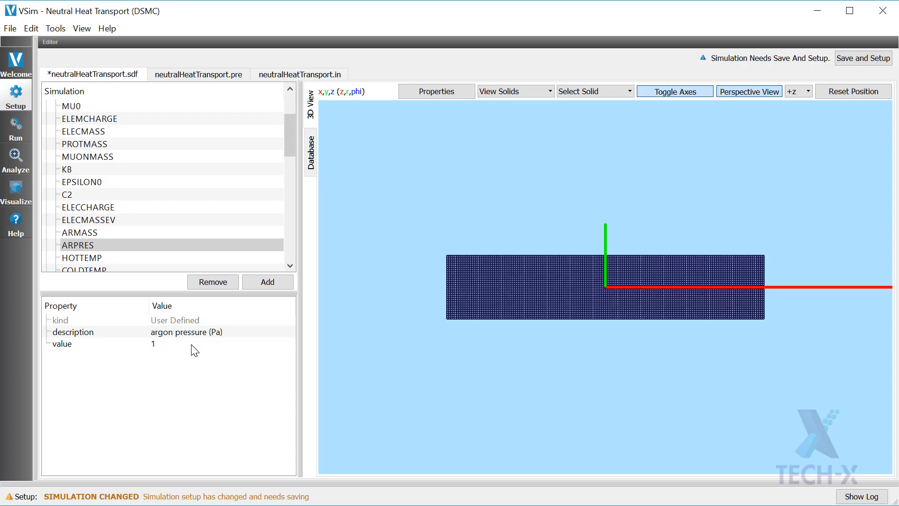
double_click(193, 342)
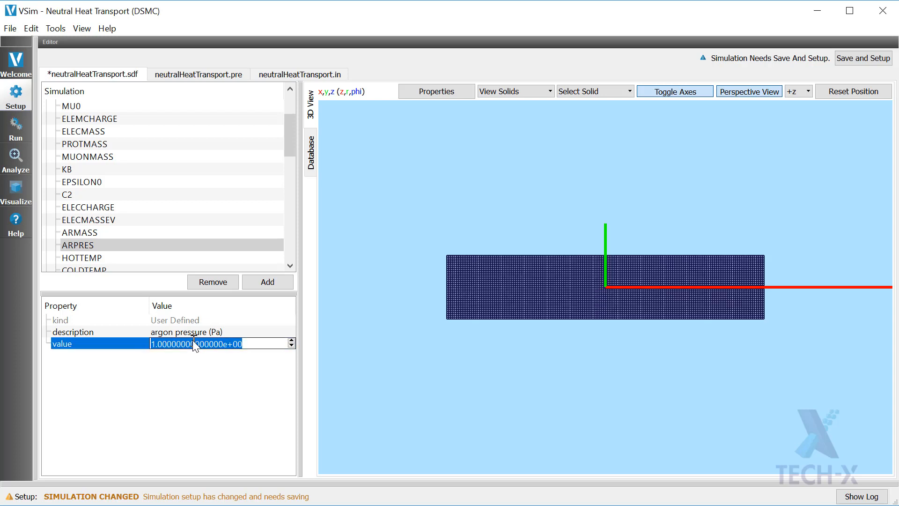
type("0.01")
key("Return")
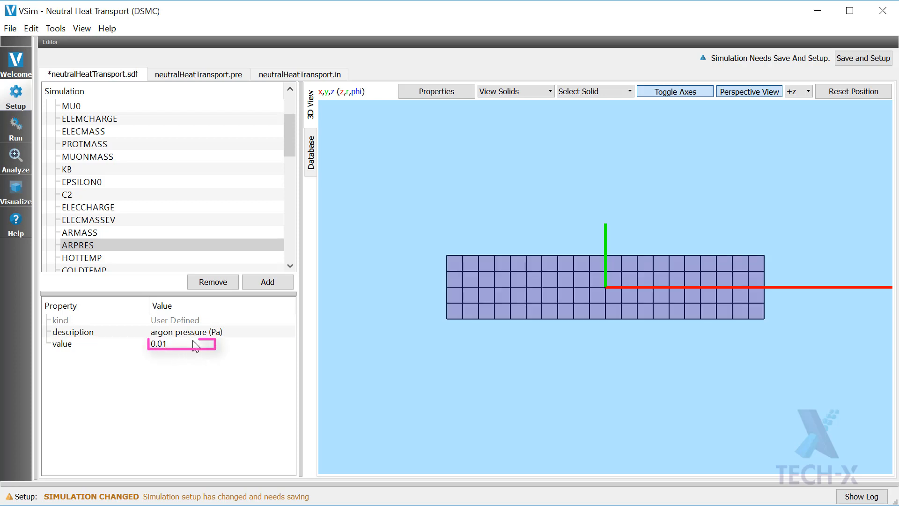
- Set the argon pressure constant ARPRES to 0.2 Pa
left_click(193, 340)
left_click(193, 340)
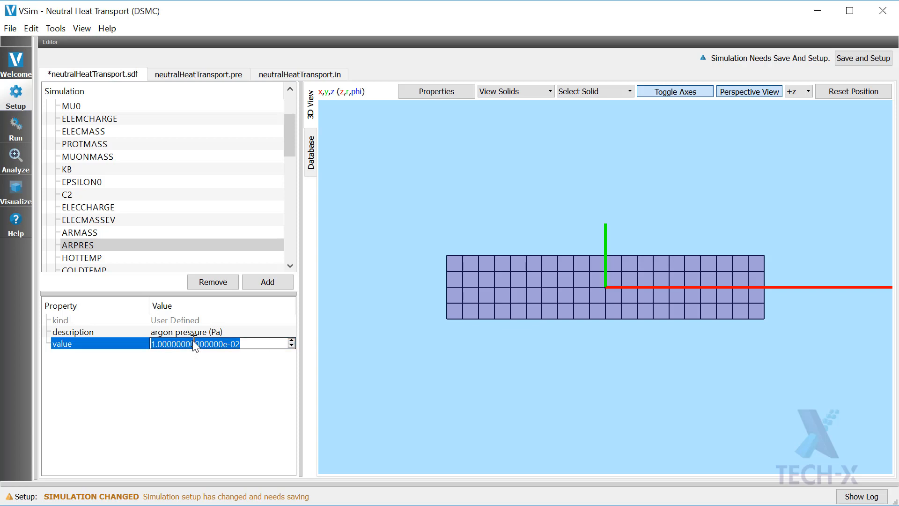
type("0.2")
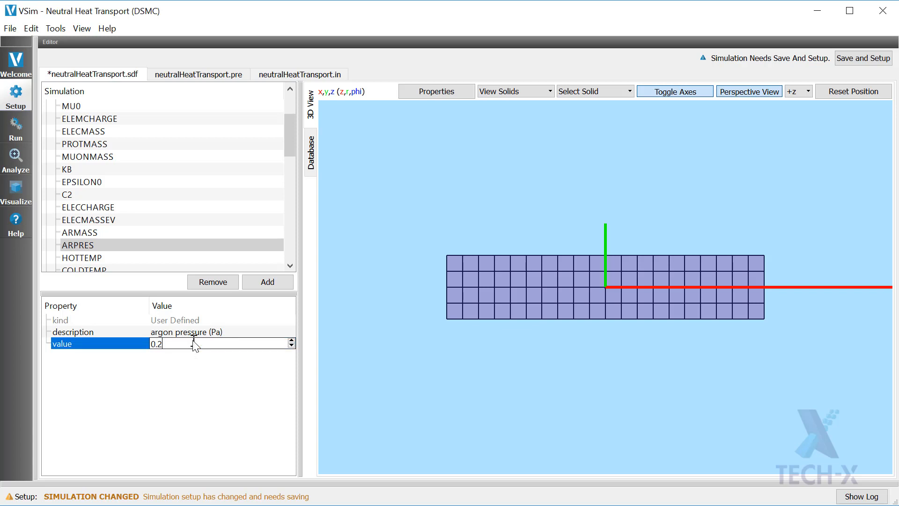
key("Return")
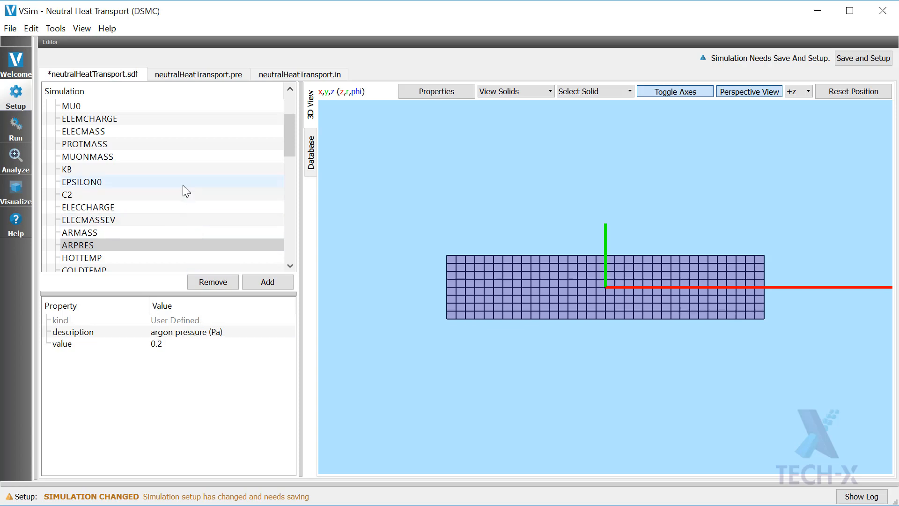
- Collapse the Constants and Parameters groups and inspect the time step in the Basic Settings
scroll(174, 181, "up", 2)
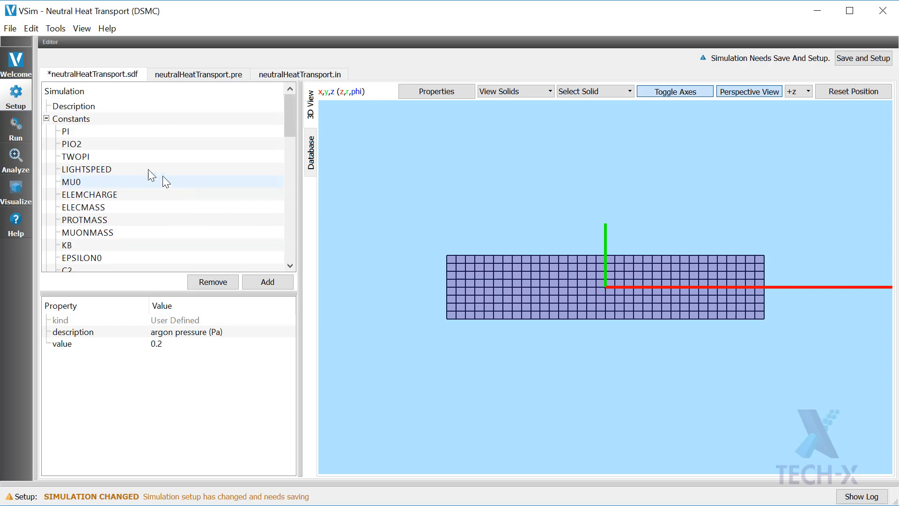
left_click(47, 119)
left_click(47, 132)
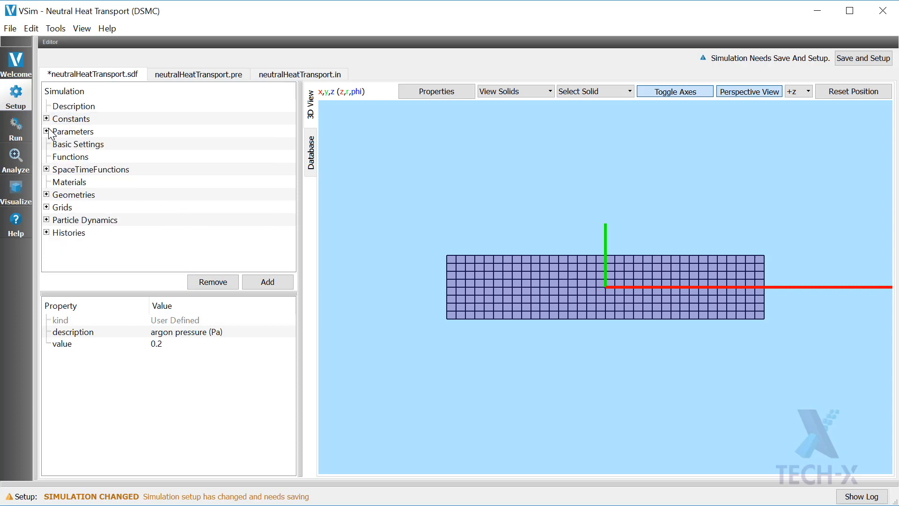
left_click(72, 144)
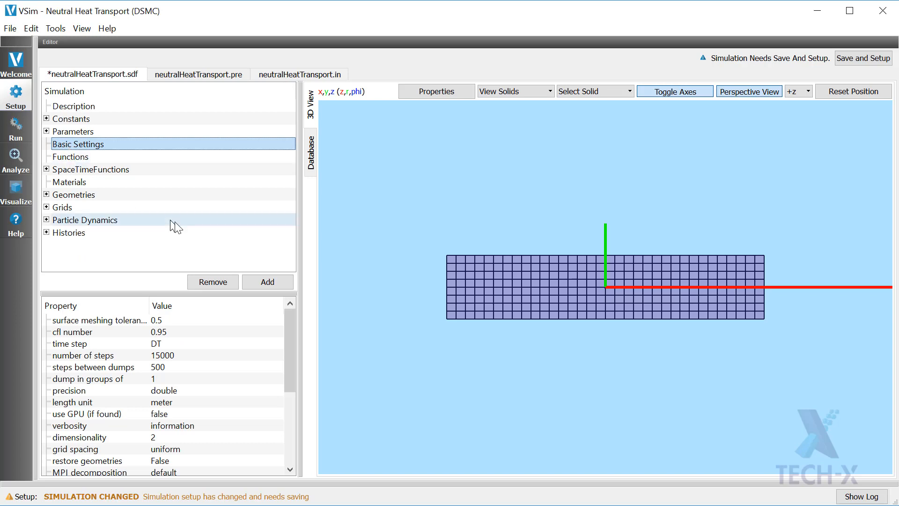
left_click(191, 347)
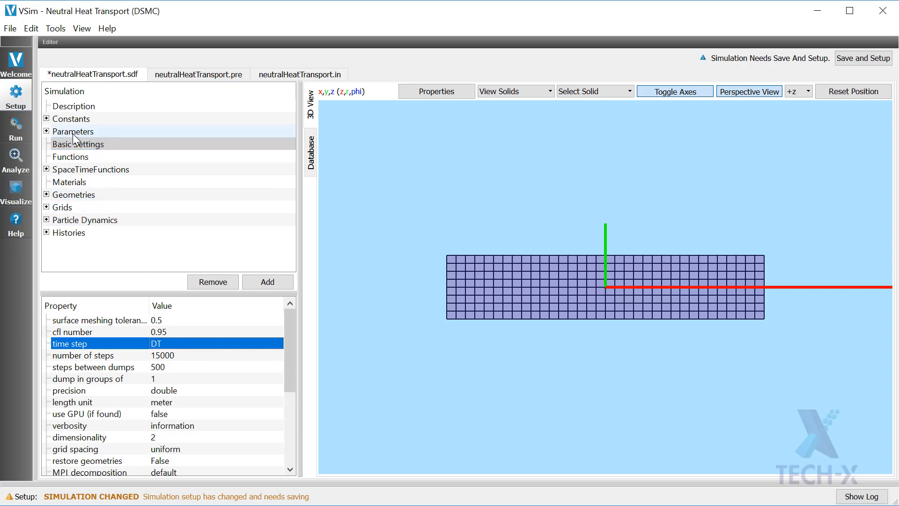
- Expand the Parameters group and look up how the DT parameter is defined
left_click(46, 131)
scroll(66, 168, "down", 2)
left_click(68, 182)
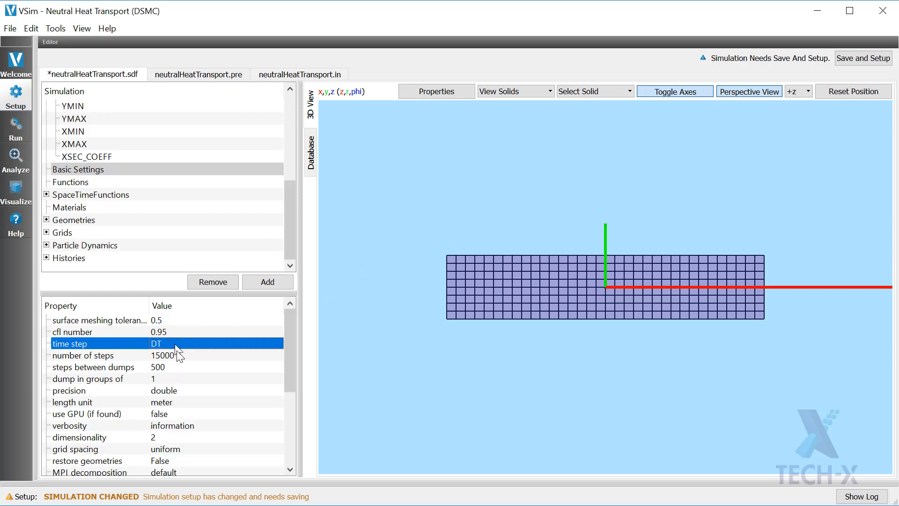
- Set the number of steps in the Basic Settings to 4000
scroll(184, 328, "down", 1)
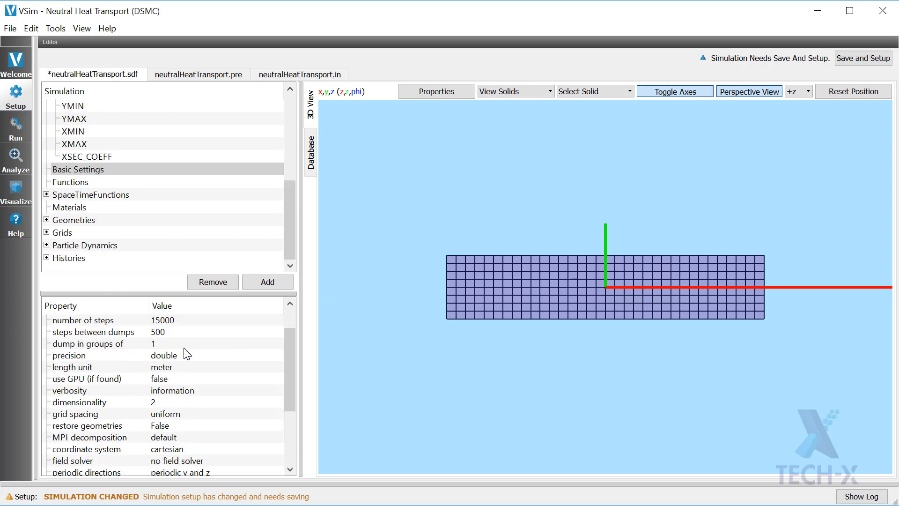
left_click(182, 322)
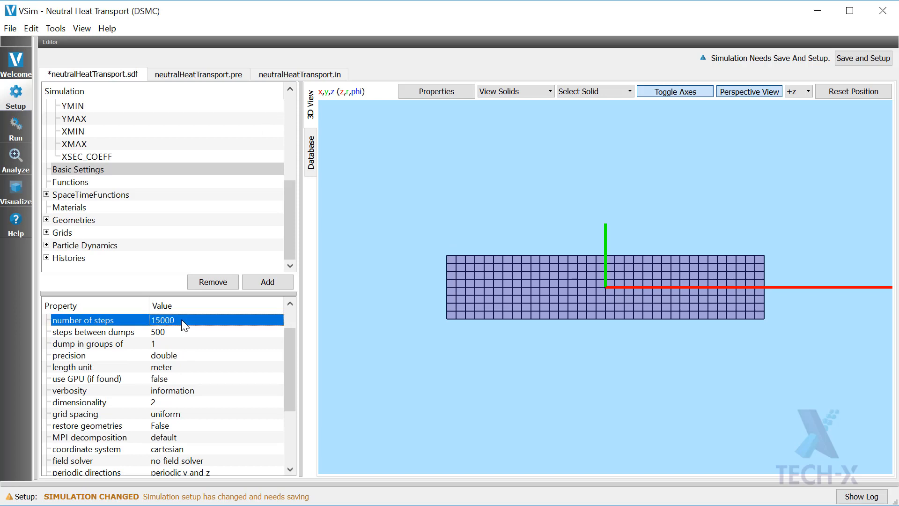
double_click(181, 320)
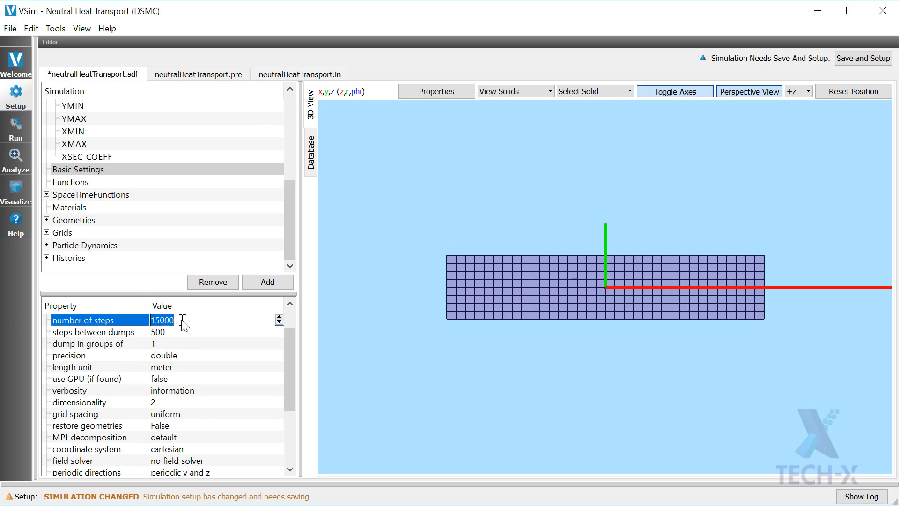
type("400")
key("Return")
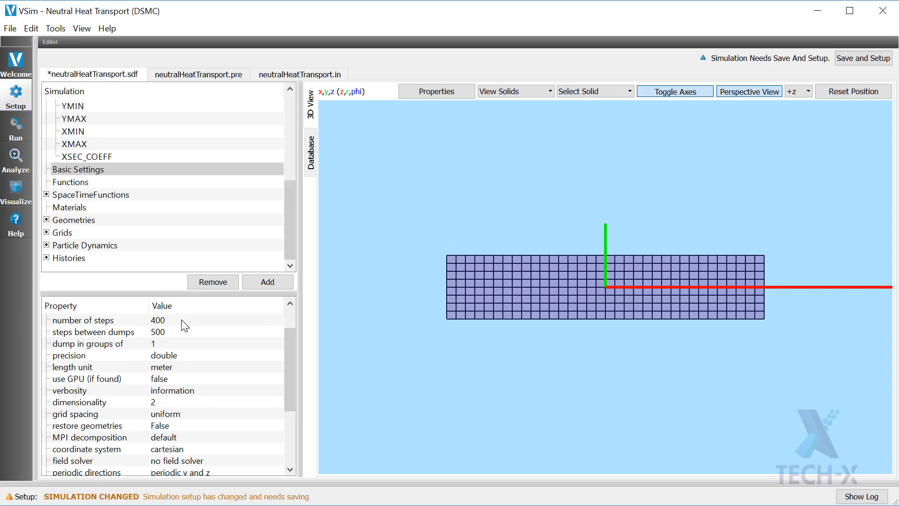
double_click(182, 320)
type("4000")
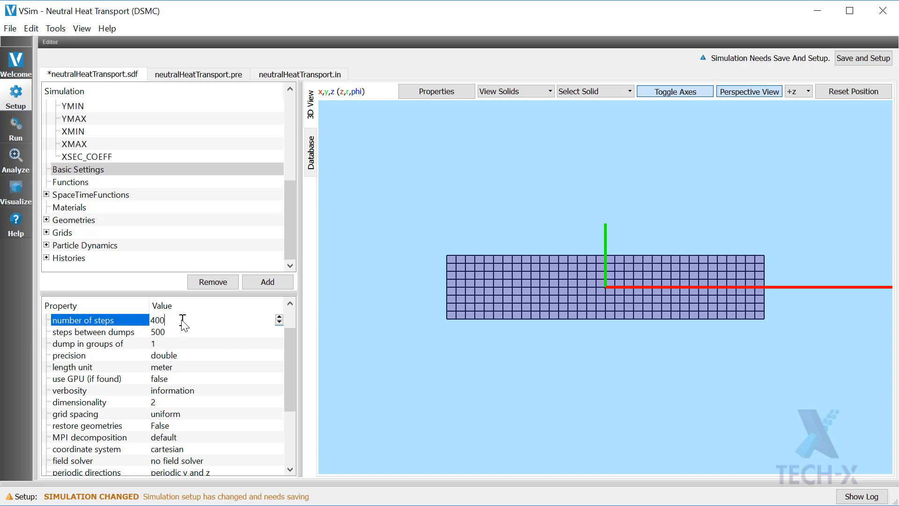
key("Return")
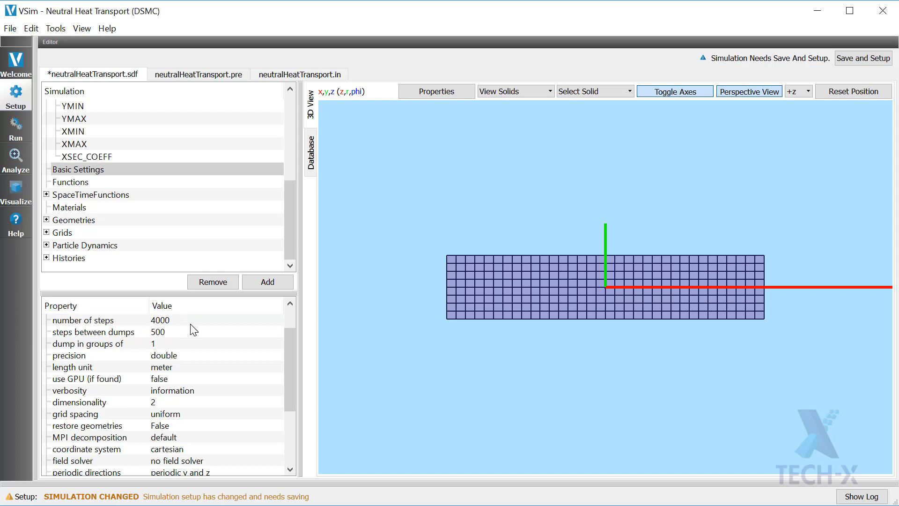
- Review the dimensionality, grid spacing, field solver, periodic directions and particles properties in the Basic Settings
left_click(168, 402)
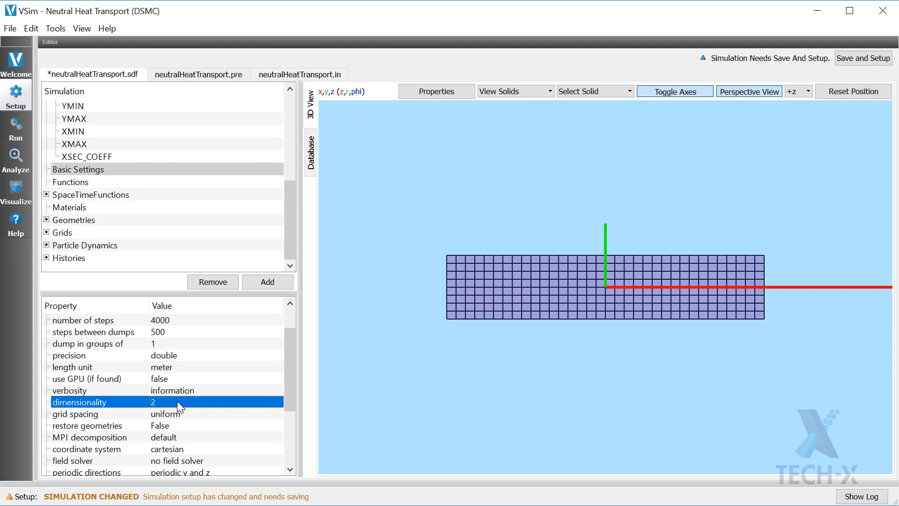
scroll(177, 401, "down", 2)
scroll(178, 360, "up", 1)
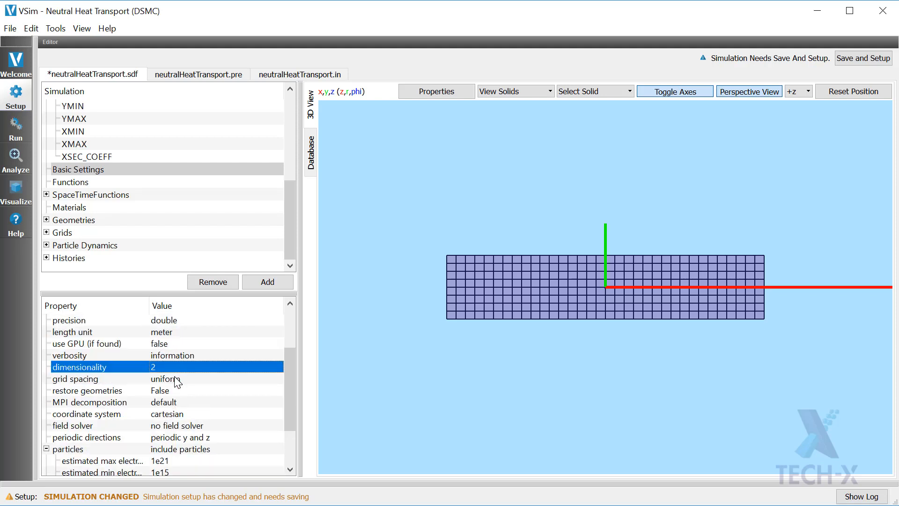
left_click(177, 380)
left_click(176, 424)
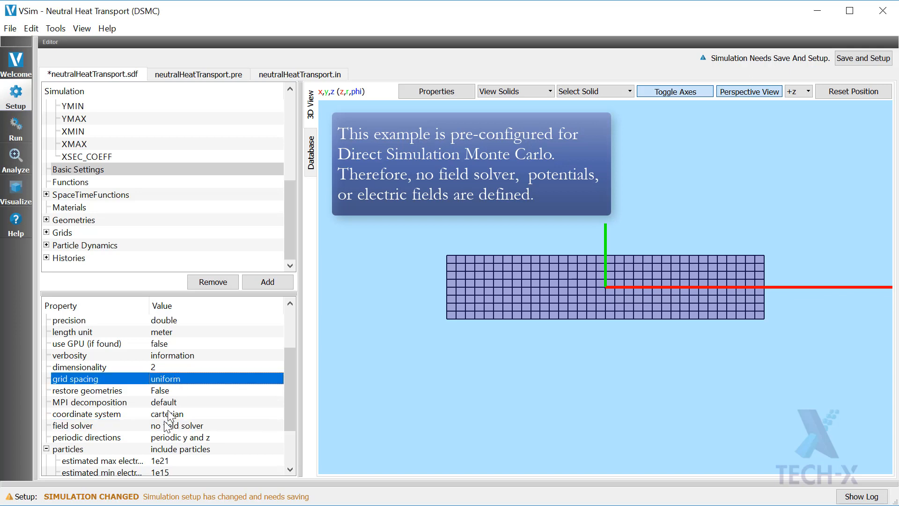
left_click(177, 425)
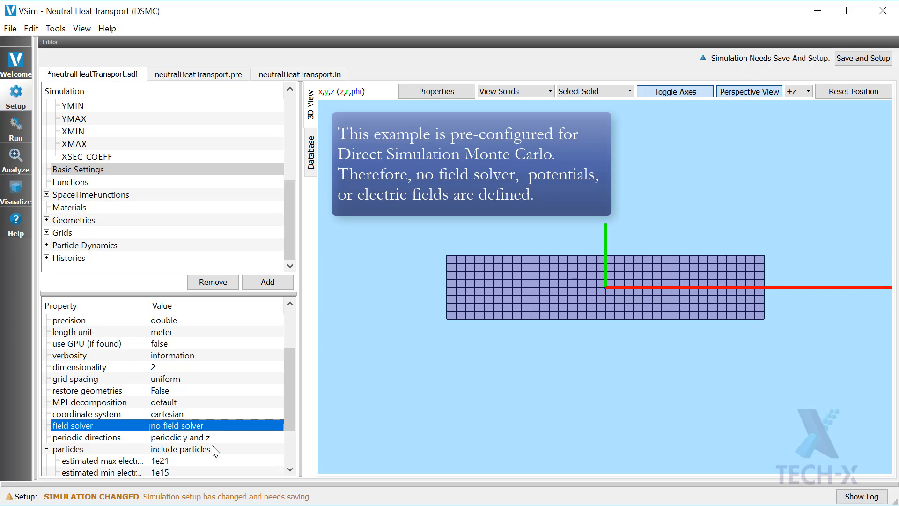
scroll(215, 451, "down", 1)
left_click(167, 403)
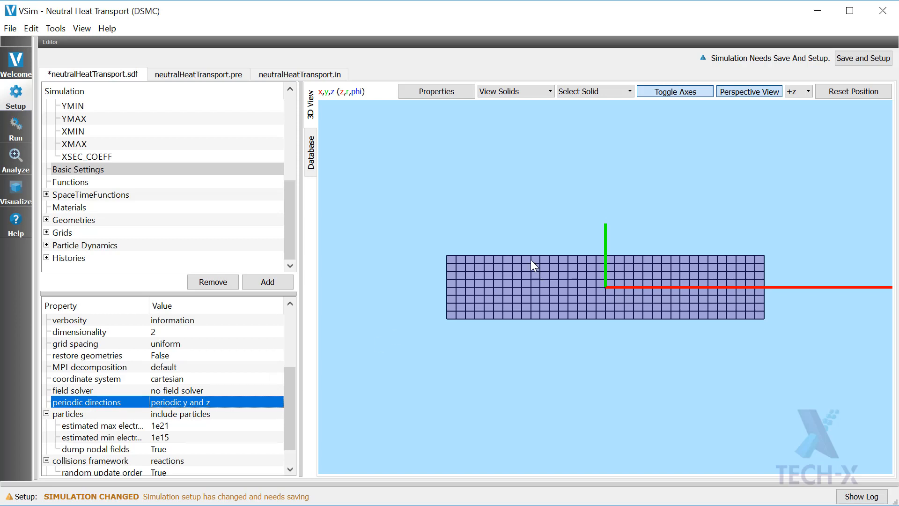
scroll(167, 395, "down", 1)
left_click(166, 392)
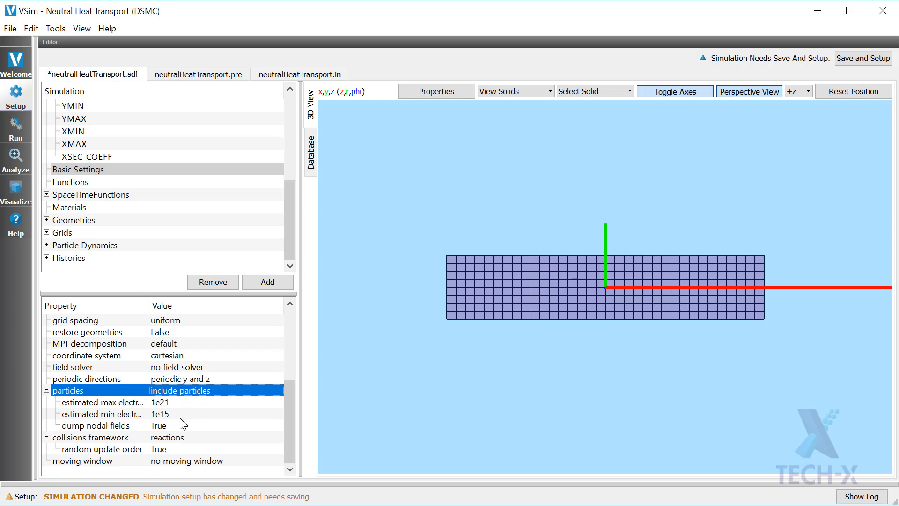
- Look through the collisions framework options in the Basic Settings and keep reactions selected
left_click(179, 438)
left_click(178, 439)
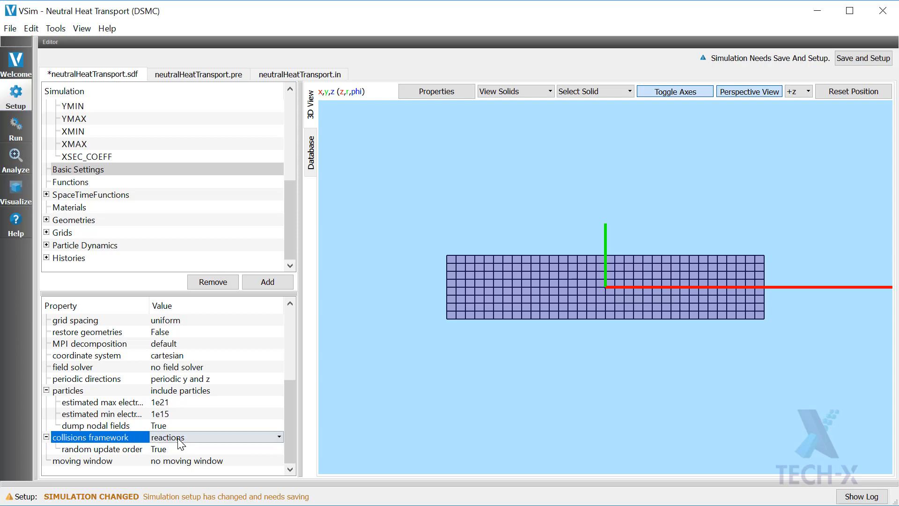
left_click(178, 438)
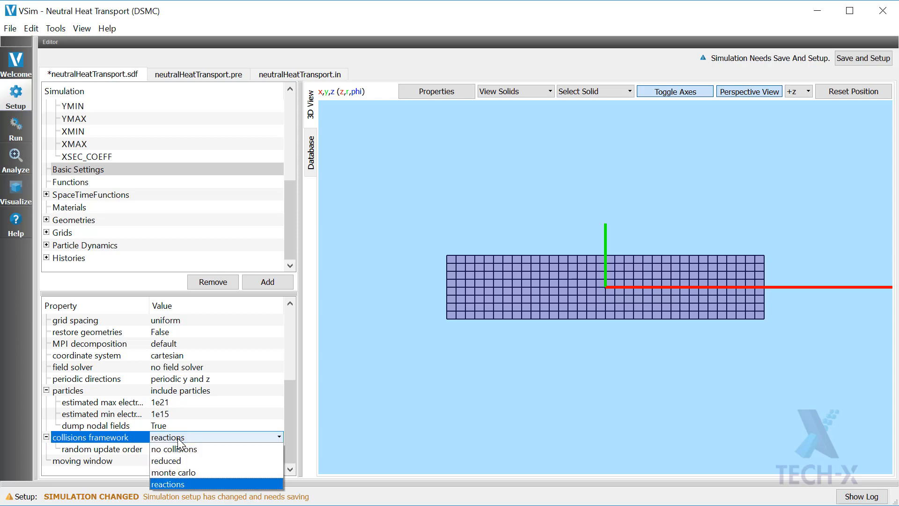
left_click(181, 484)
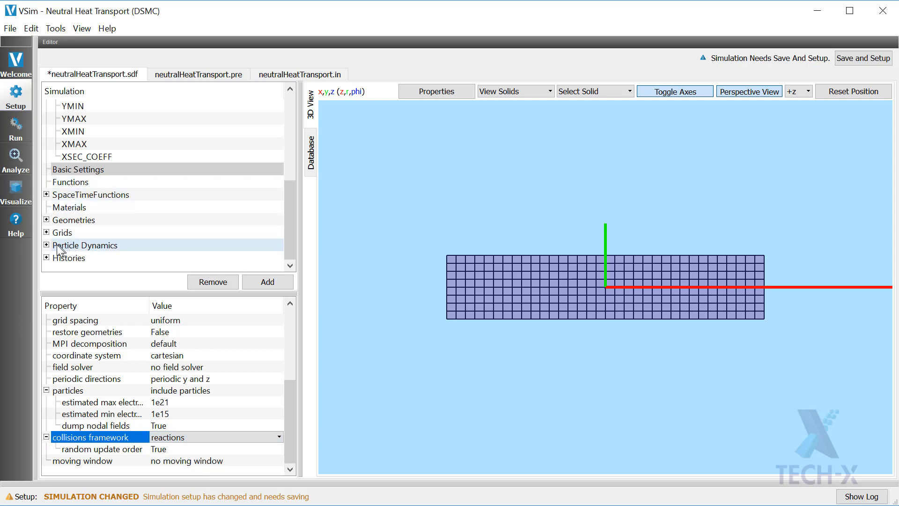
- Expand Particle Dynamics and Grids, inspect the XMIN parameter and the Grid's extents and cell settings, and collapse Grids
left_click(47, 245)
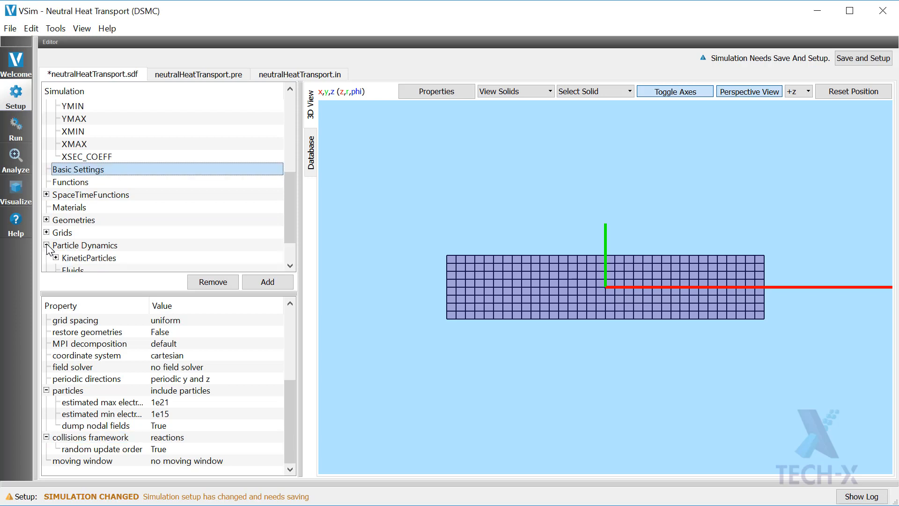
left_click(46, 232)
left_click(103, 133)
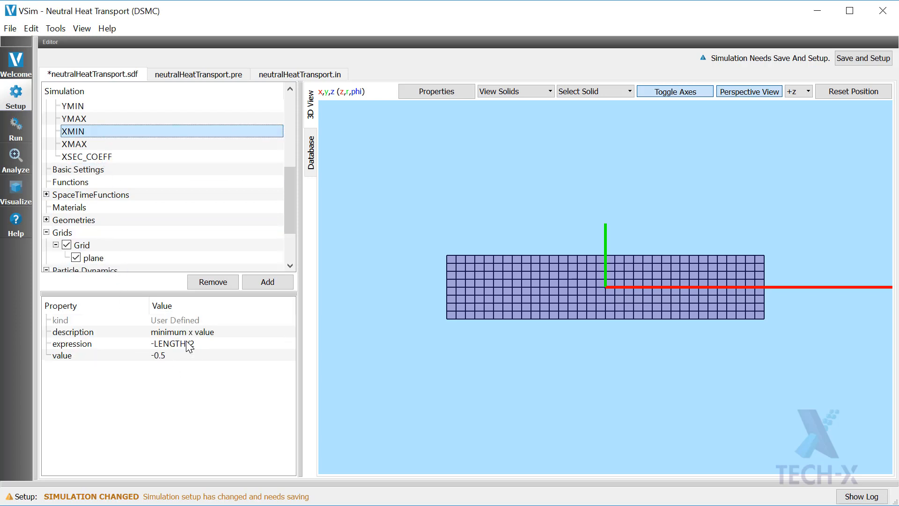
left_click(100, 246)
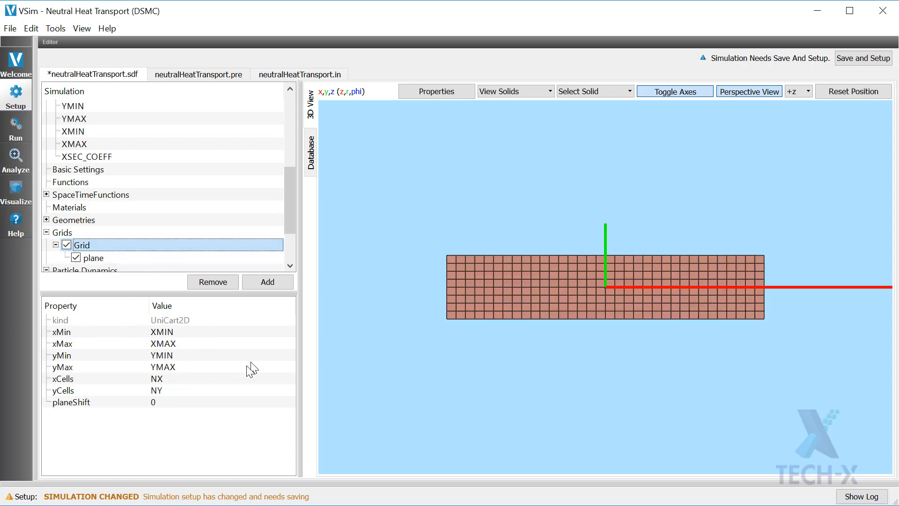
left_click(165, 390)
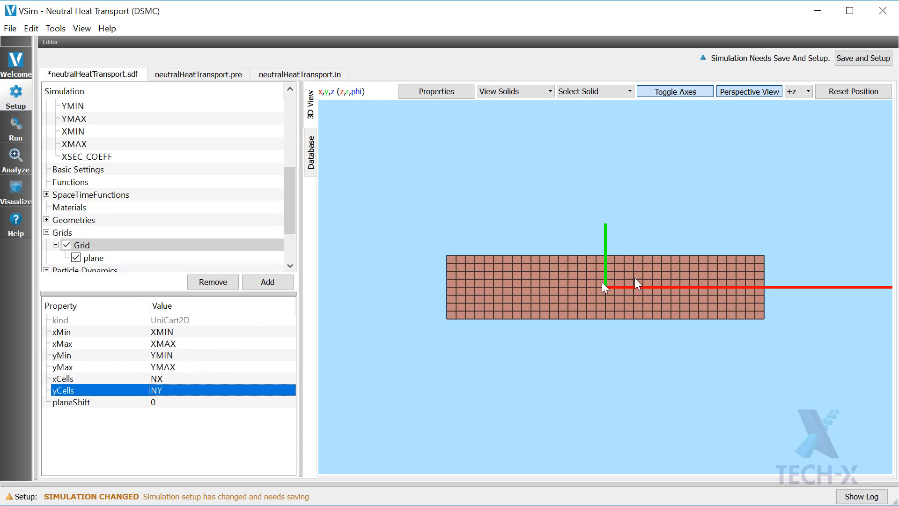
scroll(118, 216, "down", 1)
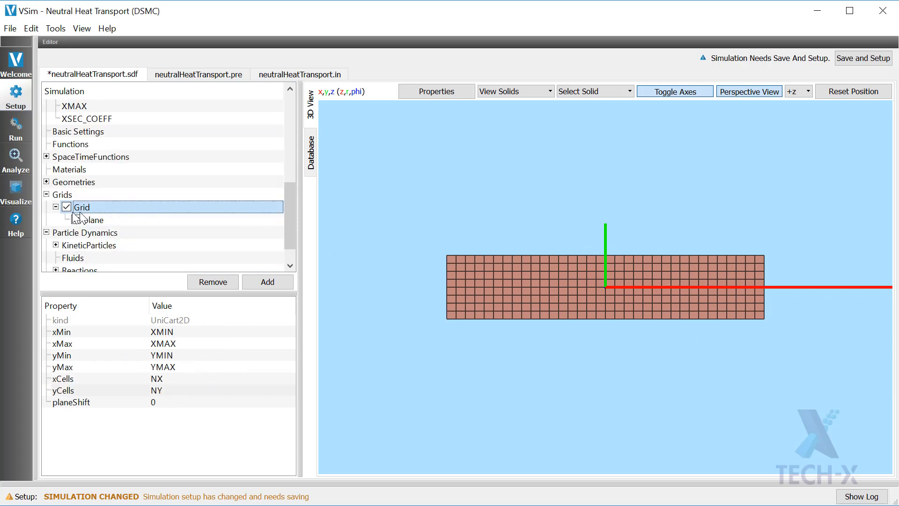
left_click(46, 195)
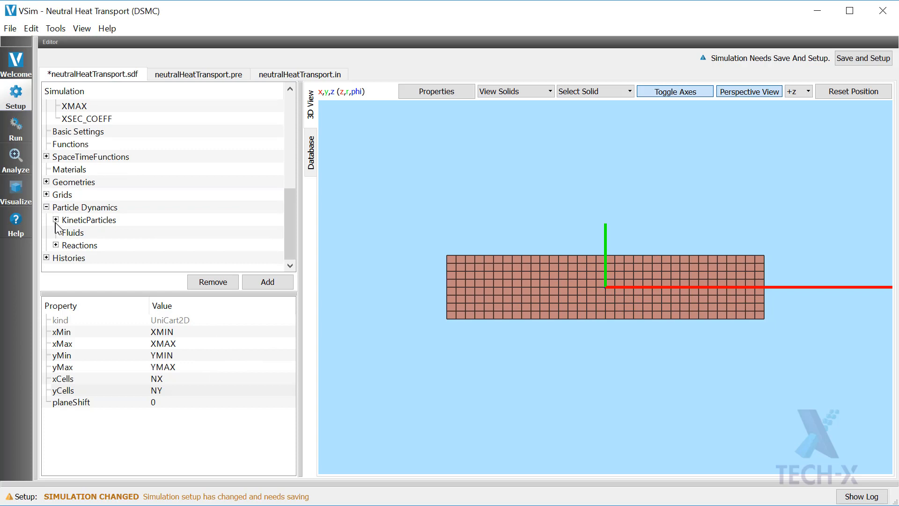
- Expand KineticParticles and examine which particle species types can be added, including Neutral Particles
left_click(55, 220)
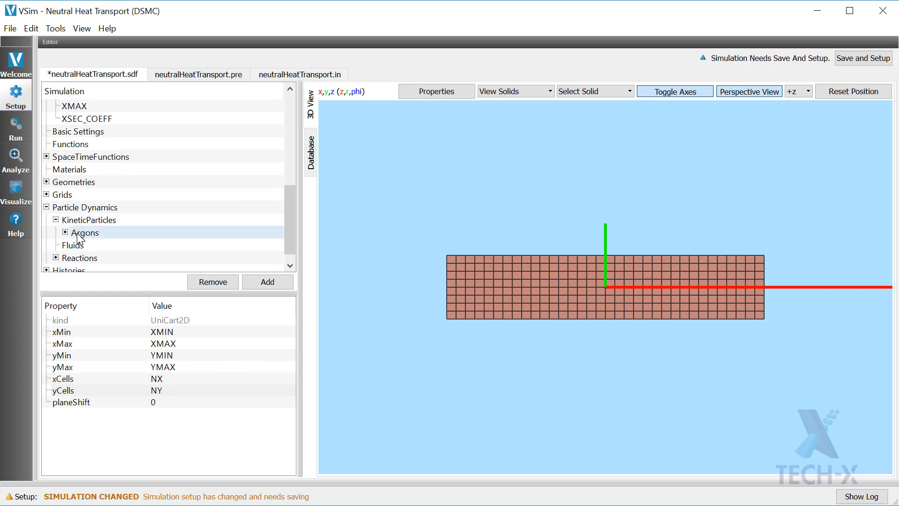
right_click(68, 221)
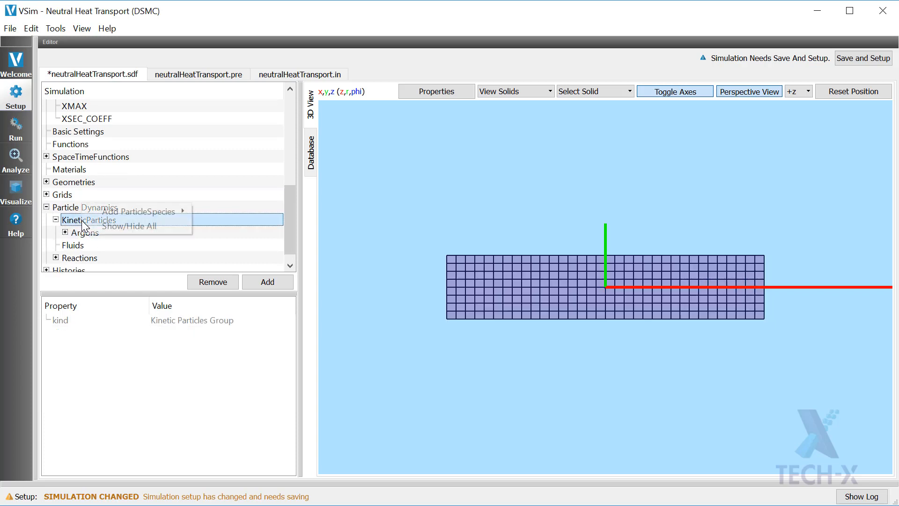
left_click(56, 220)
left_click(56, 221)
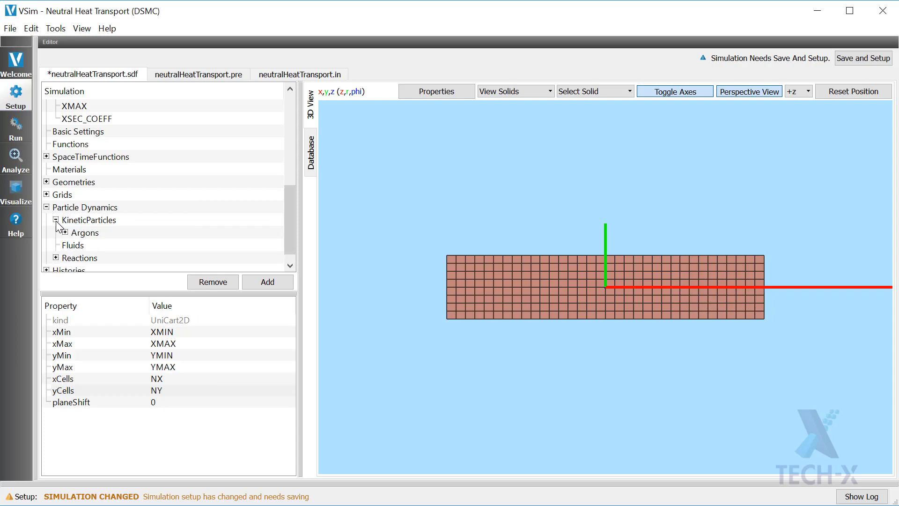
right_click(82, 220)
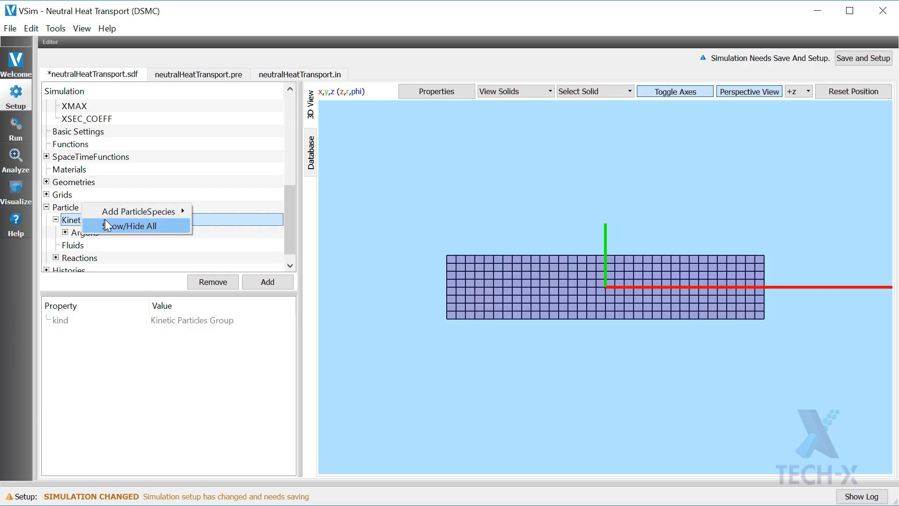
mouse_move(113, 213)
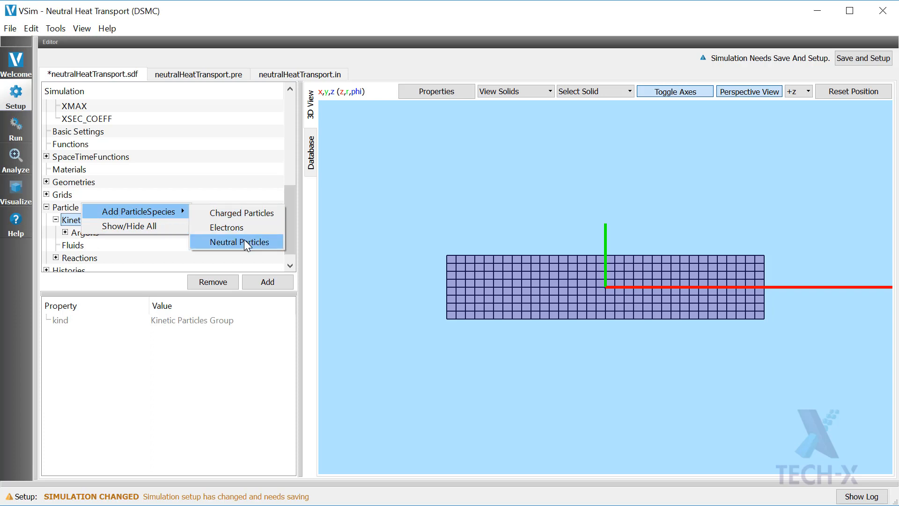
left_click(243, 240)
- Expand the Argons species to view its loader and plate items, and inspect its nominal density
left_click(101, 234)
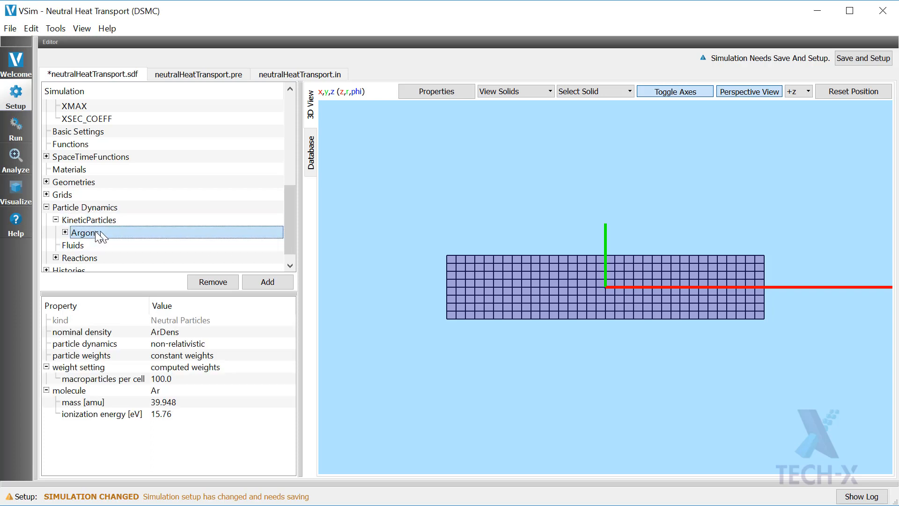
left_click(64, 233)
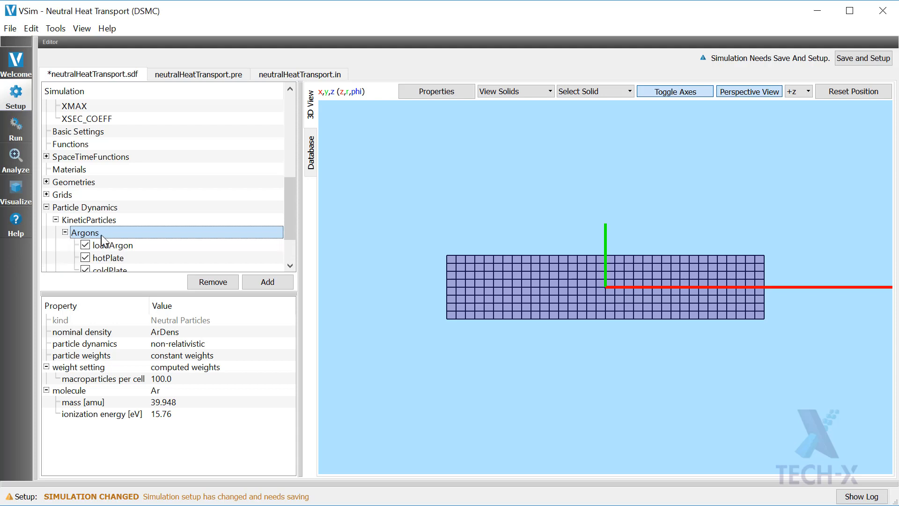
scroll(105, 226, "down", 2)
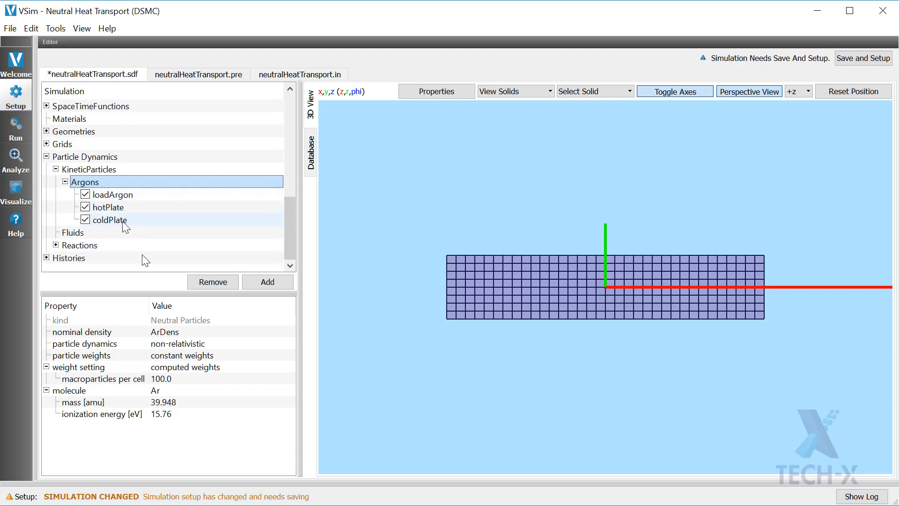
left_click(167, 332)
- Check the particle dynamics options of the Argons species and keep non-relativistic
left_click(181, 343)
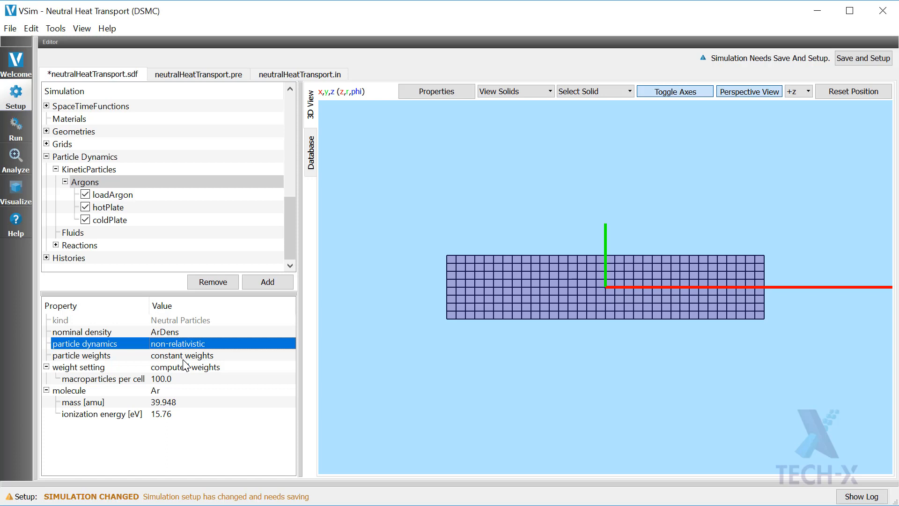
double_click(186, 344)
left_click(186, 345)
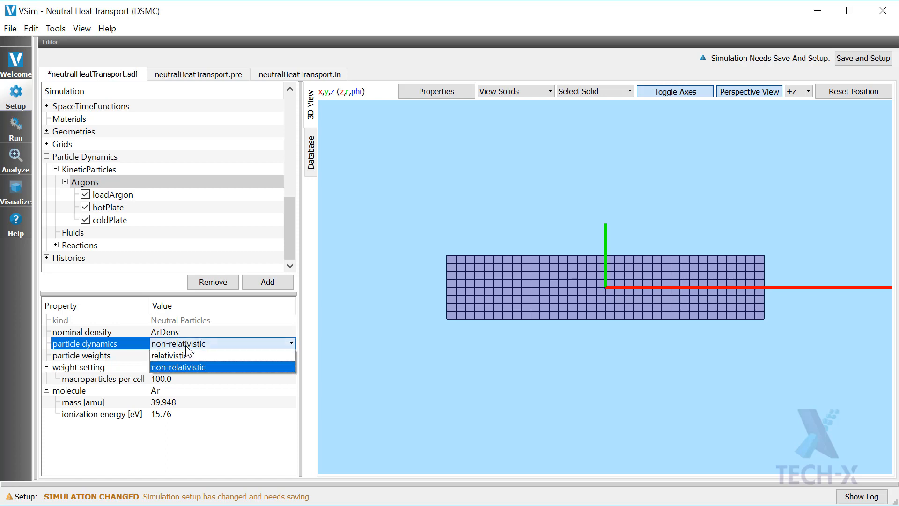
left_click(185, 345)
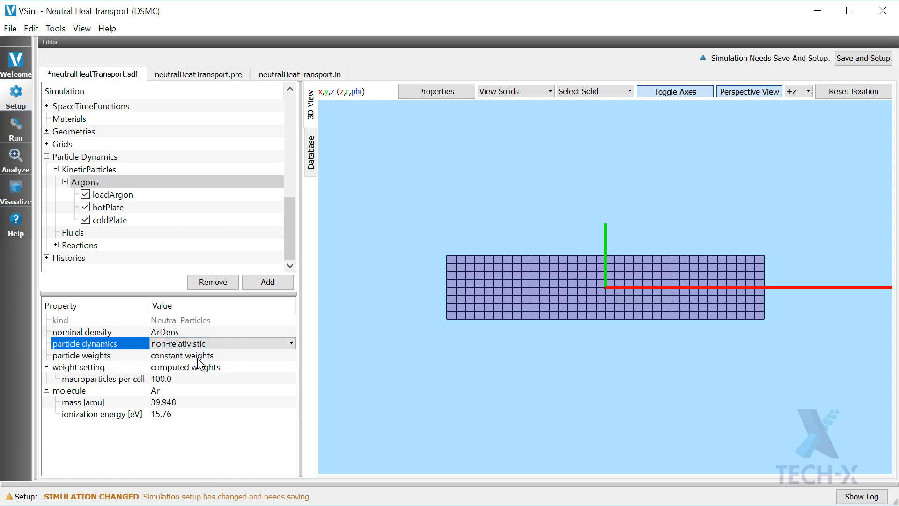
- Check the particle weights options of the Argons species and keep constant weights
left_click(197, 358)
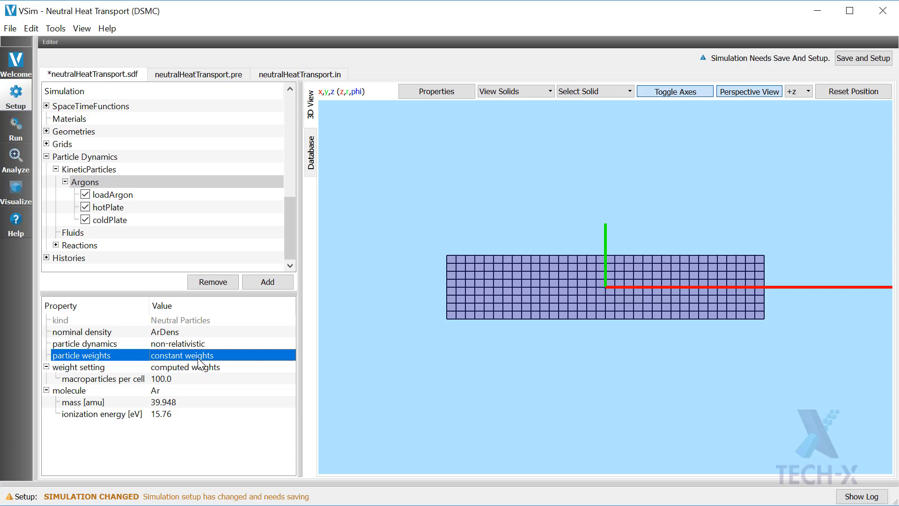
left_click(198, 359)
left_click(198, 357)
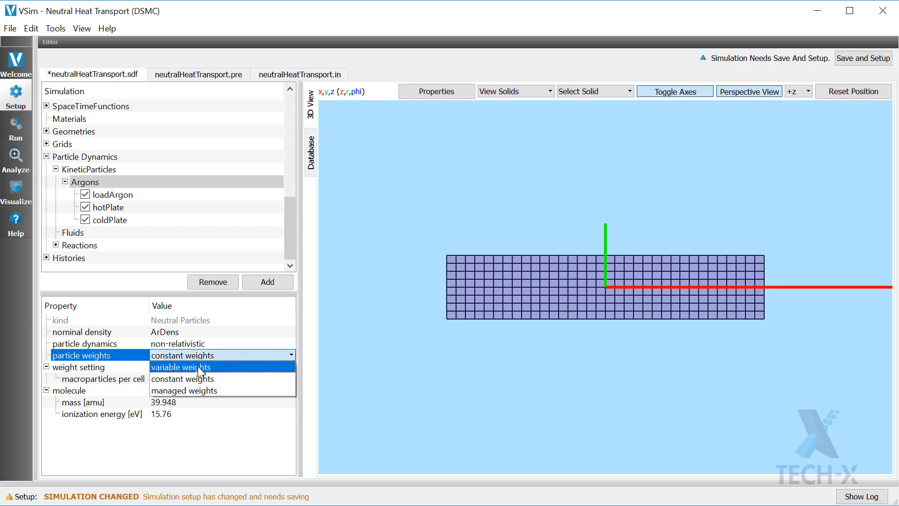
left_click(200, 379)
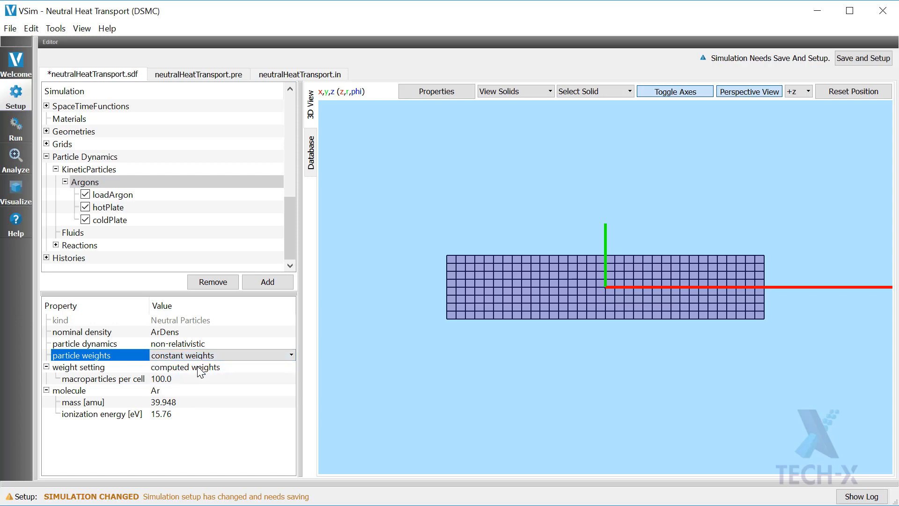
- Check the weight setting and macroparticles per cell of the Argons species
left_click(198, 366)
left_click(190, 379)
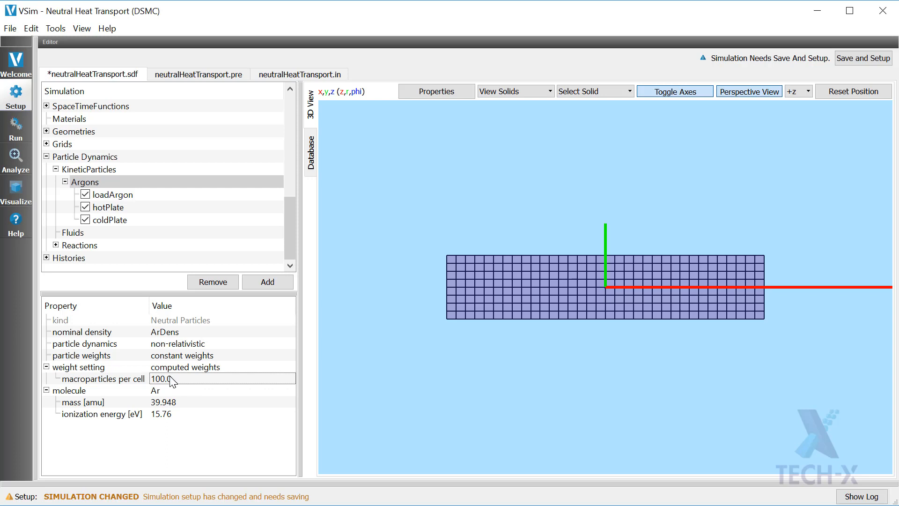
- Change the molecule of the Argons species to Xe
left_click(189, 389)
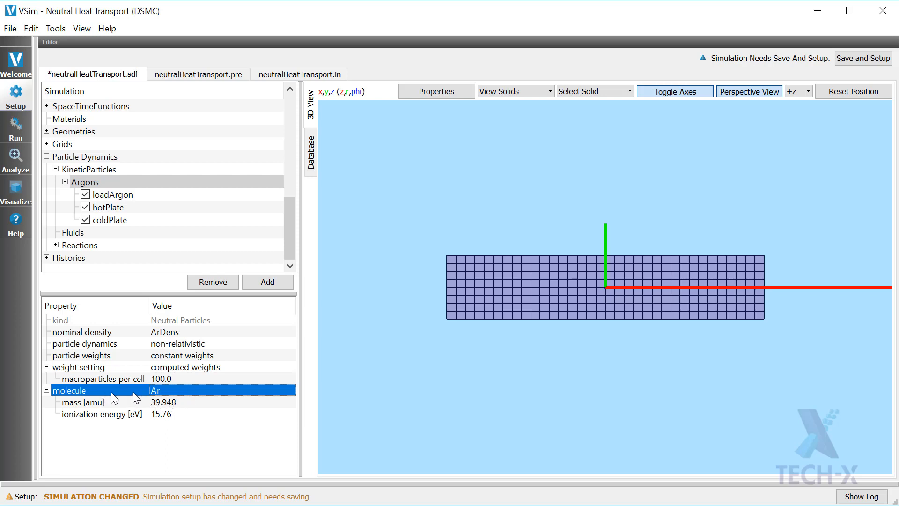
left_click(159, 389)
left_click(162, 390)
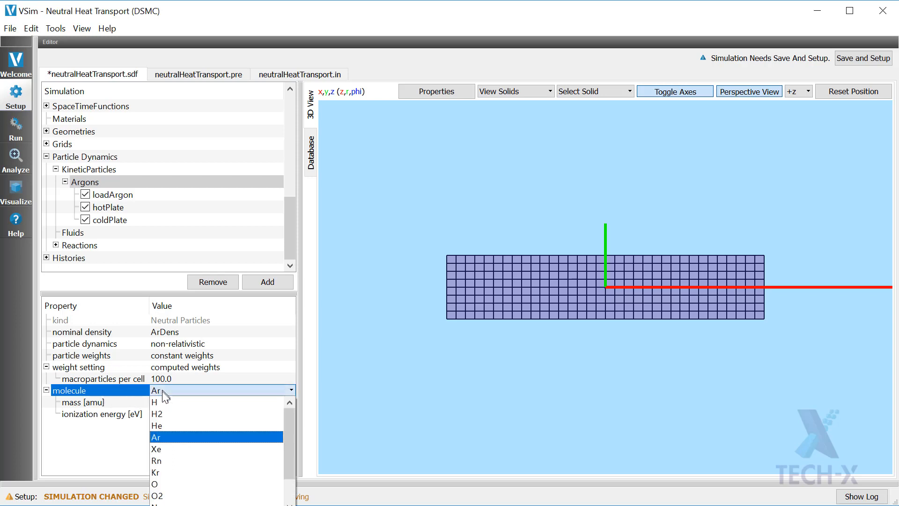
left_click(162, 448)
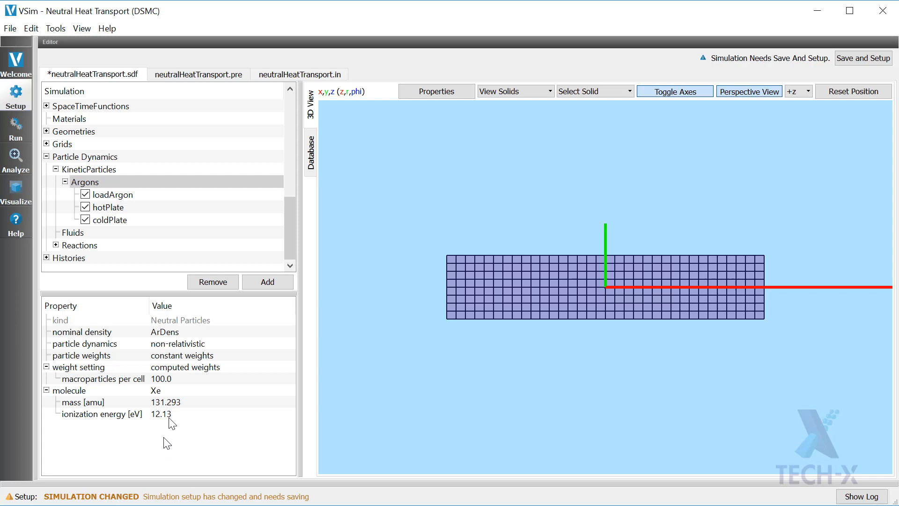
- Set the molecule of the Argons species back to Ar
left_click(184, 391)
left_click(184, 391)
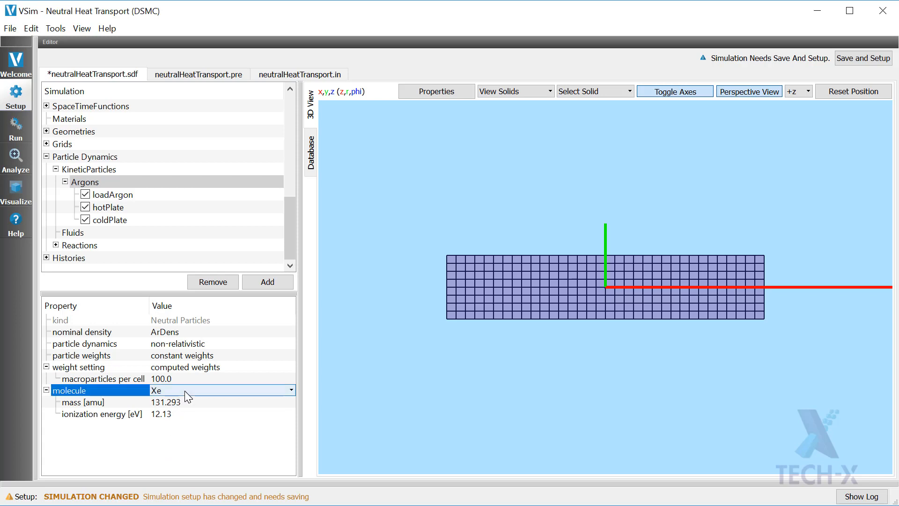
left_click(184, 390)
left_click(182, 444)
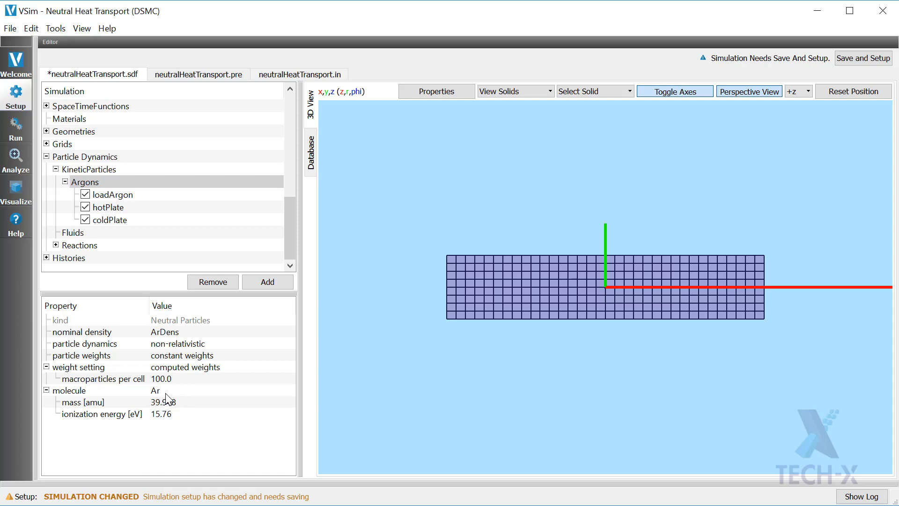
- Re-expand the Argons species and examine which neutral emitters, boundary conditions and loaders can be added to it
left_click(101, 180)
left_click(99, 195)
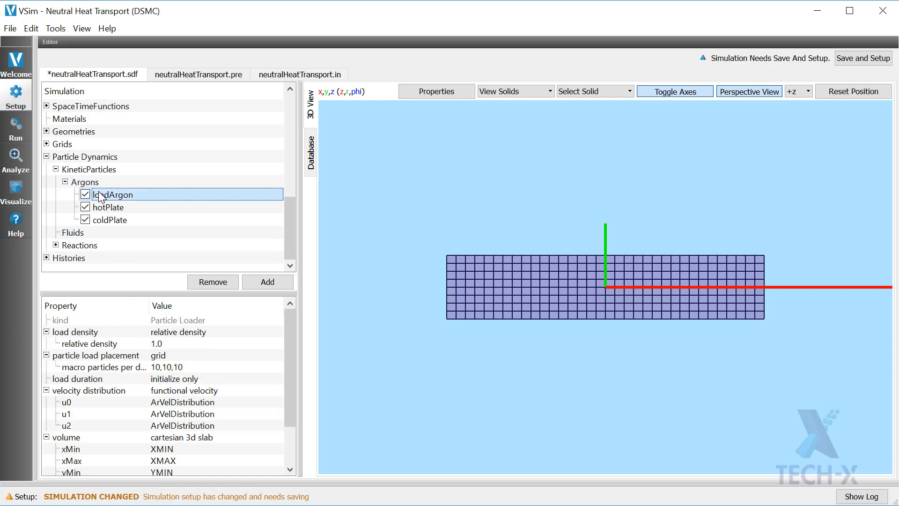
left_click(65, 182)
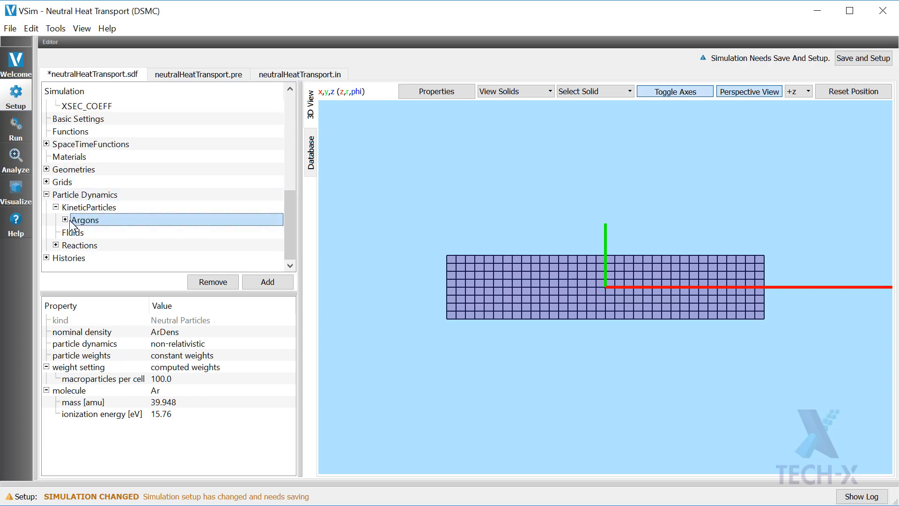
left_click(65, 220)
left_click(65, 182)
left_click(64, 219)
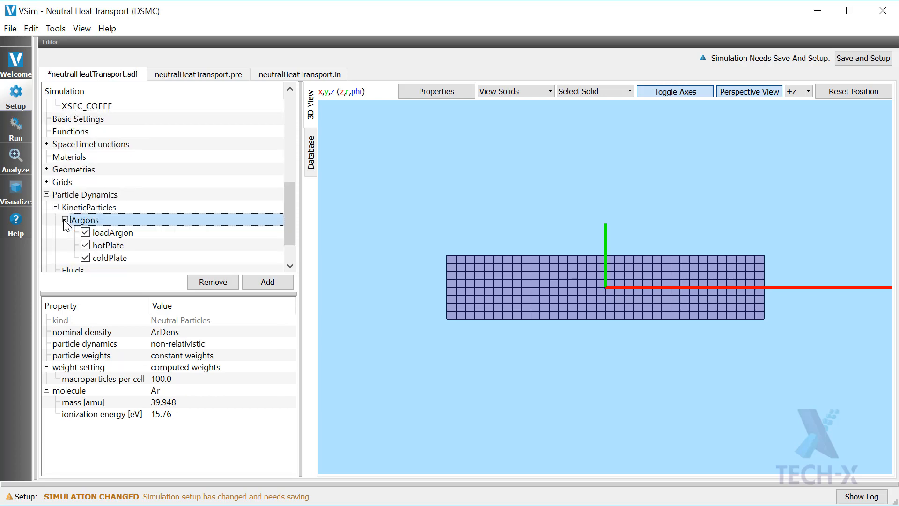
right_click(99, 219)
mouse_move(133, 227)
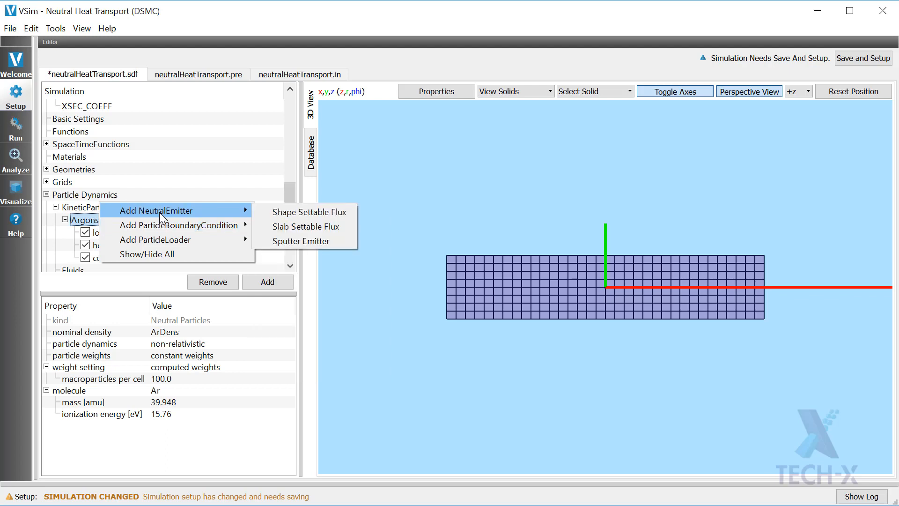
left_click(107, 228)
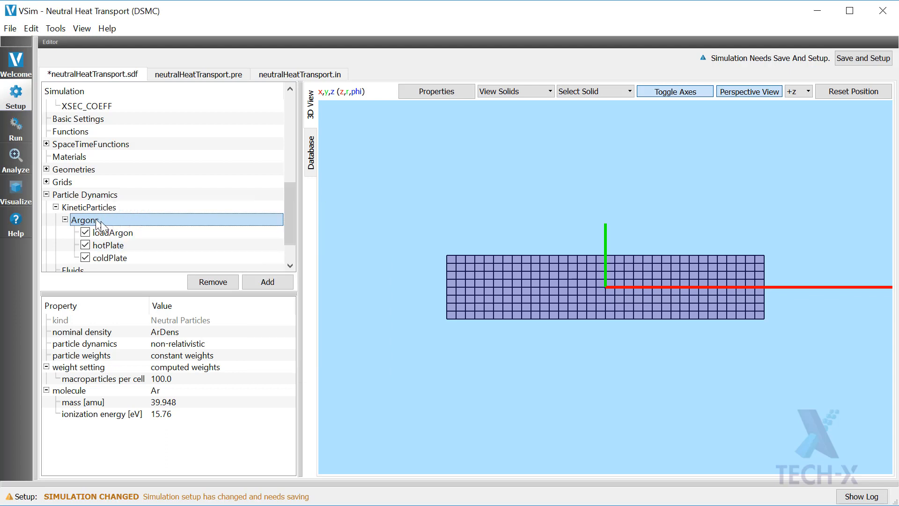
- Inspect the load density, placement, duration and volume settings of the loadArgon particle loader
left_click(106, 229)
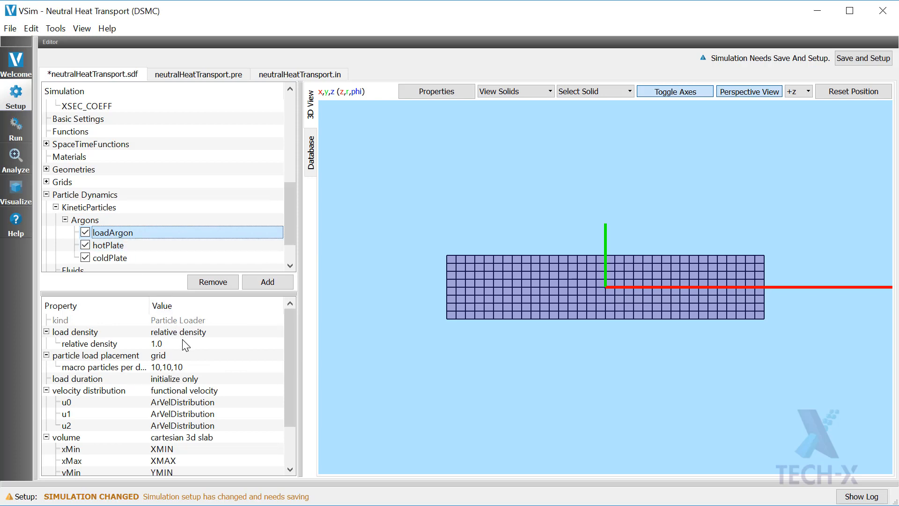
key("Up")
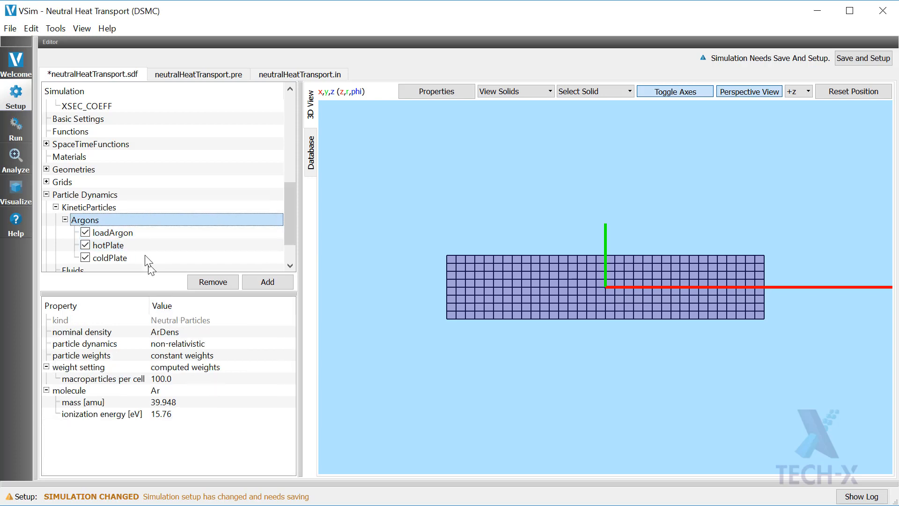
left_click(141, 235)
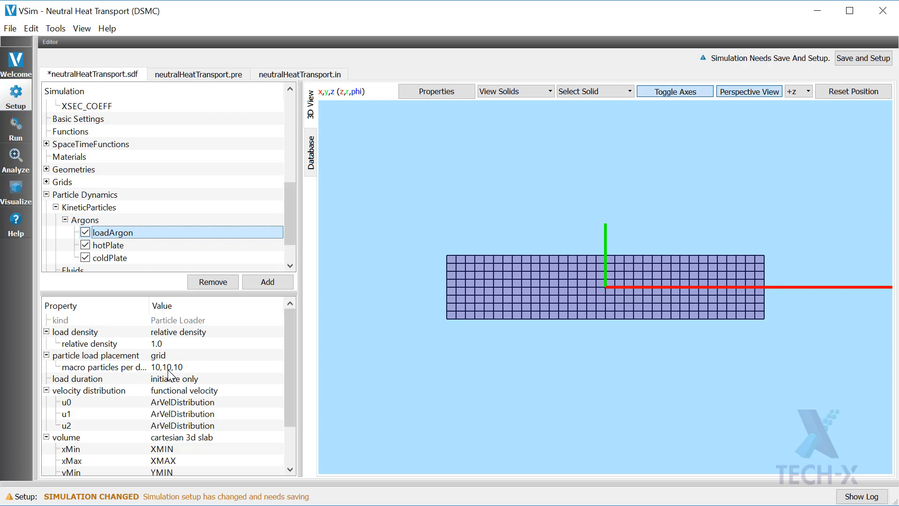
scroll(168, 373, "down", 2)
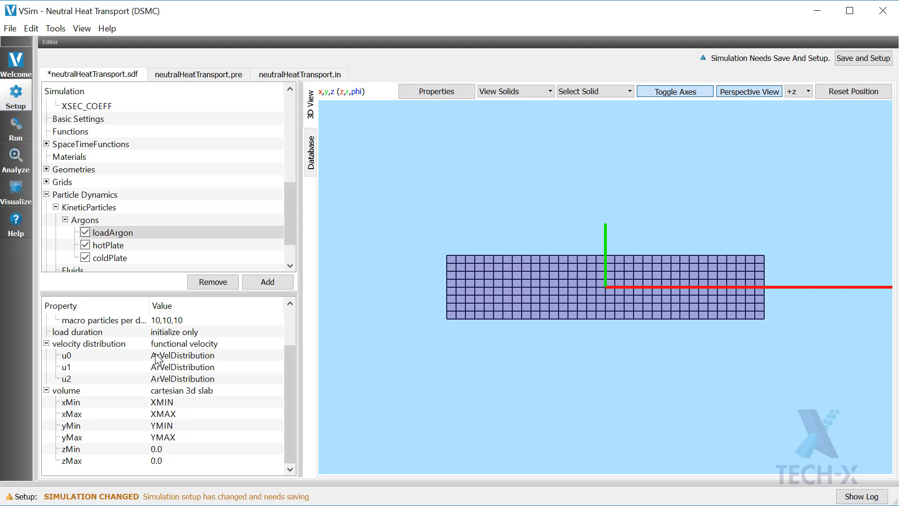
- Check the u0, u1 and u2 components of loadArgon's velocity distribution
left_click(160, 368)
left_click(160, 379)
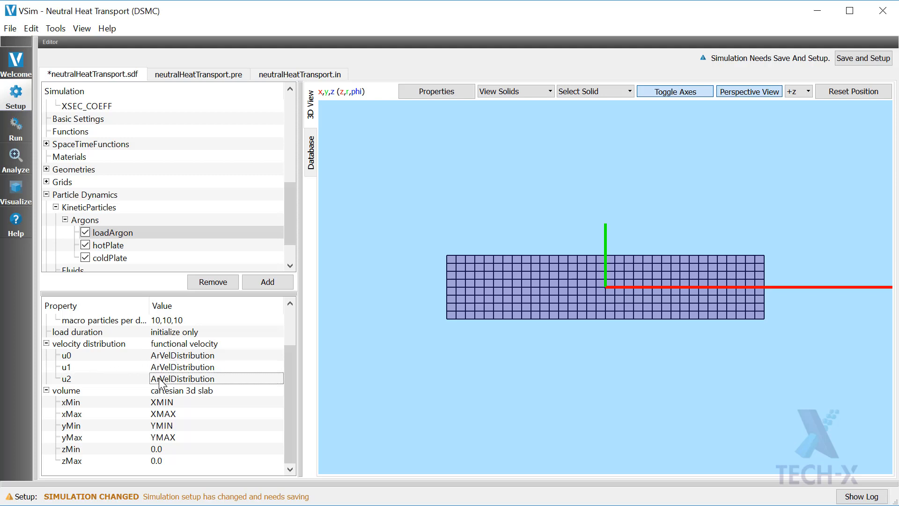
left_click(161, 357)
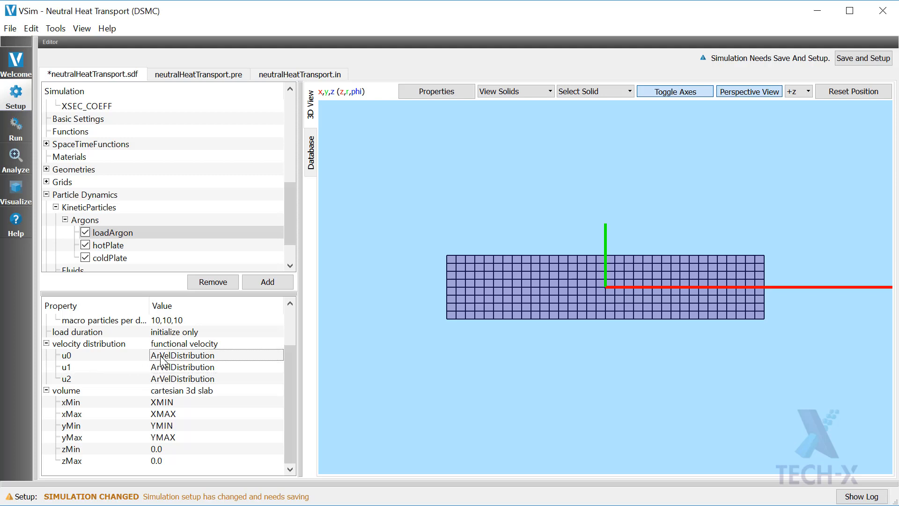
left_click(164, 367)
right_click(166, 356)
left_click(159, 364)
- Inspect the ArVelDistribution expression under SpaceTimeFunctions and the ArVelTherm parameter it uses
left_click(46, 143)
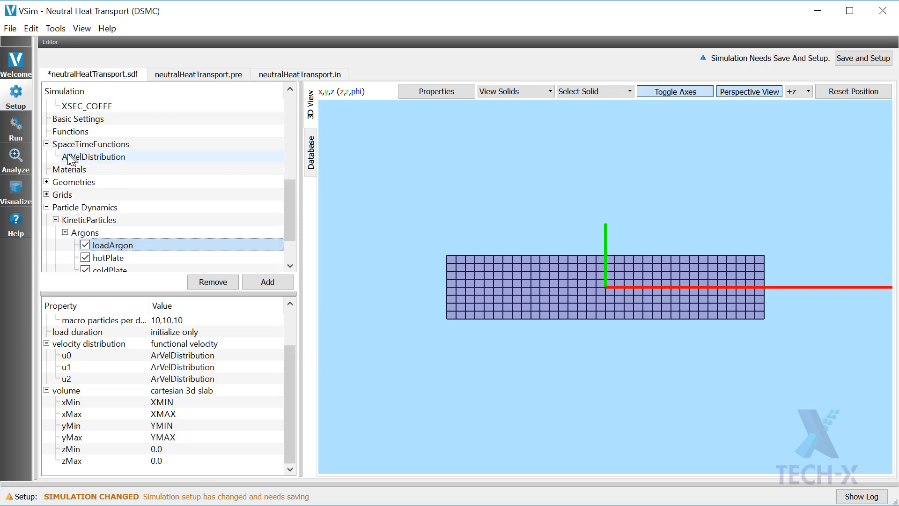
left_click(94, 156)
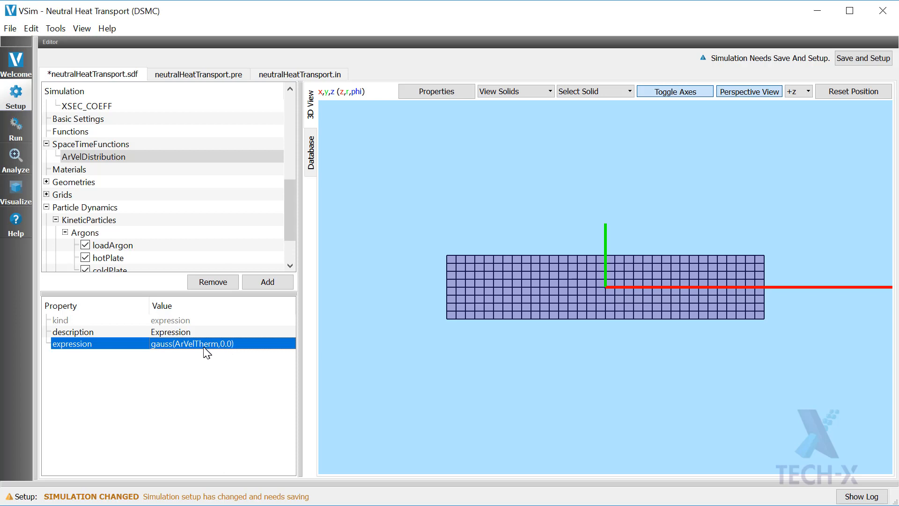
left_click(83, 154)
scroll(85, 159, "up", 2)
scroll(83, 154, "up", 4)
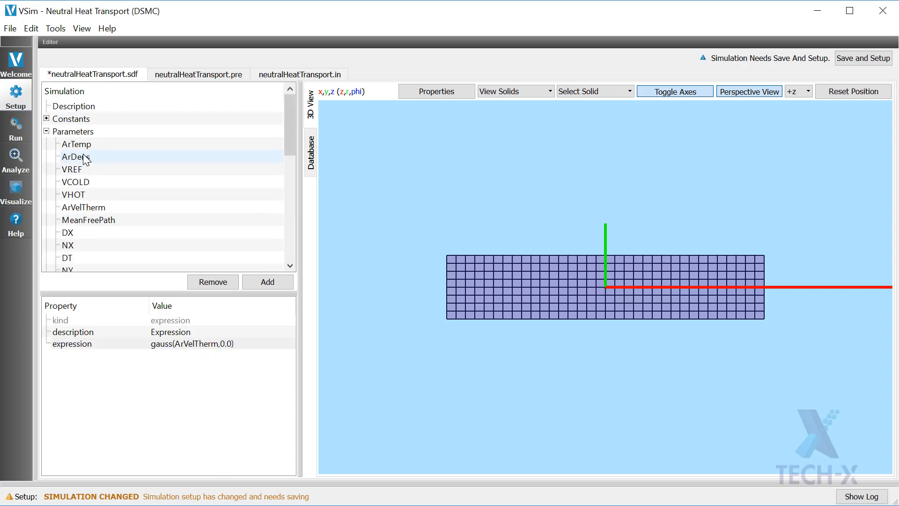
left_click(92, 207)
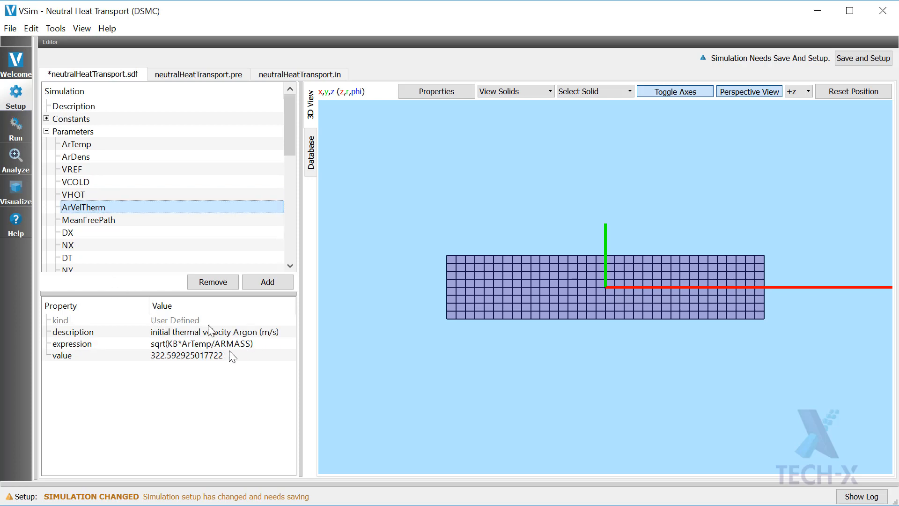
- Collapse Parameters and review the loadArgon, hotPlate and coldPlate items of the Argons species
left_click(47, 131)
scroll(94, 197, "down", 2)
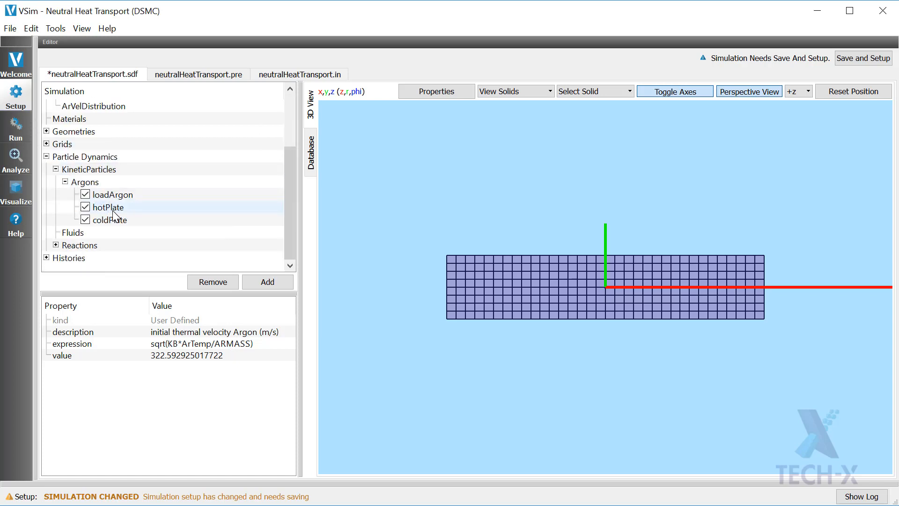
left_click(110, 207)
left_click(114, 198)
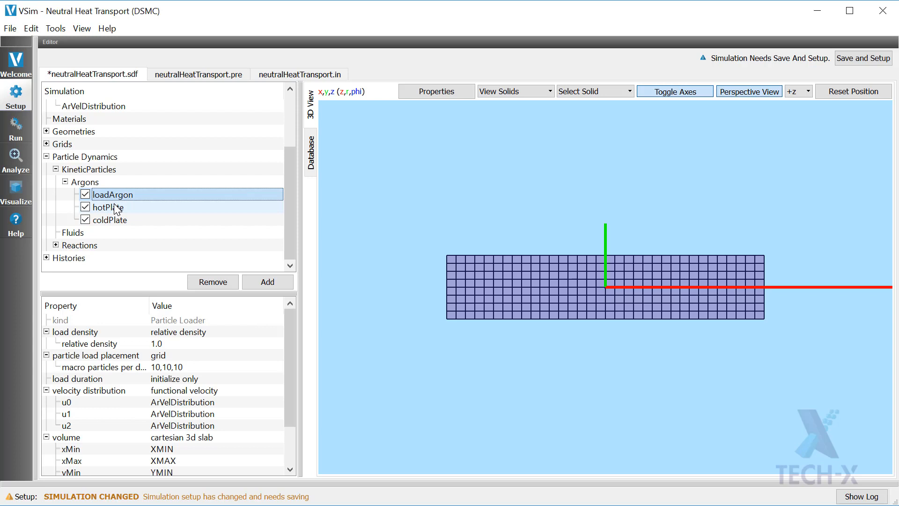
left_click(116, 208)
left_click(114, 221)
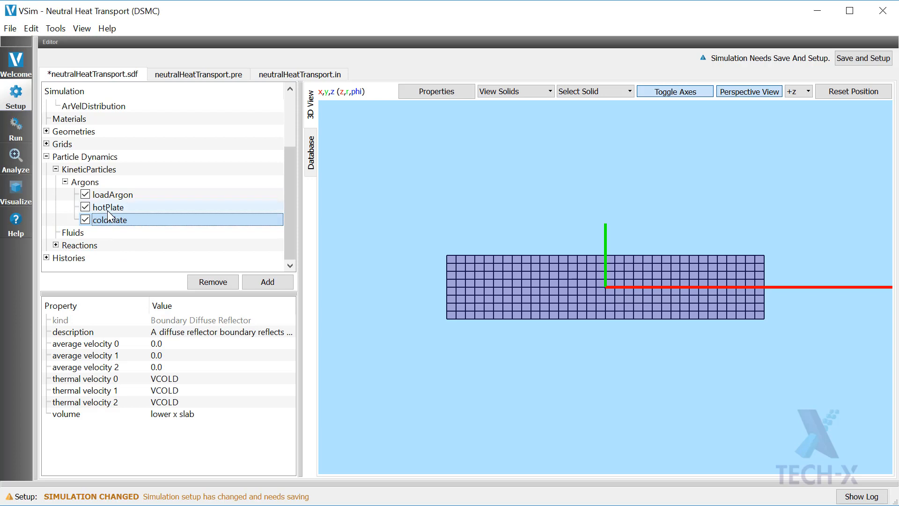
- Examine which particle boundary conditions can be added to the Argons species, including Boundary Diffuse Reflector
left_click(110, 182)
right_click(109, 181)
mouse_move(185, 186)
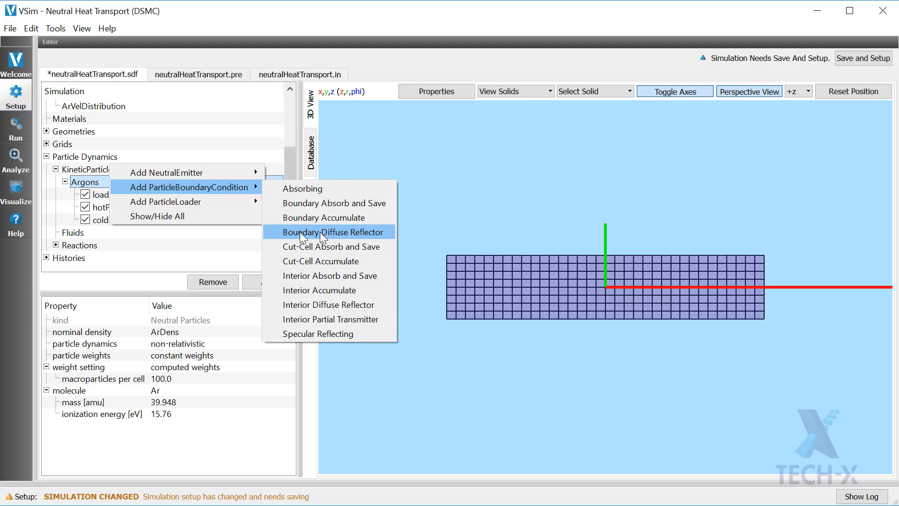
- Compare the thermal velocity and volume settings of the hotPlate and coldPlate boundaries
left_click(100, 207)
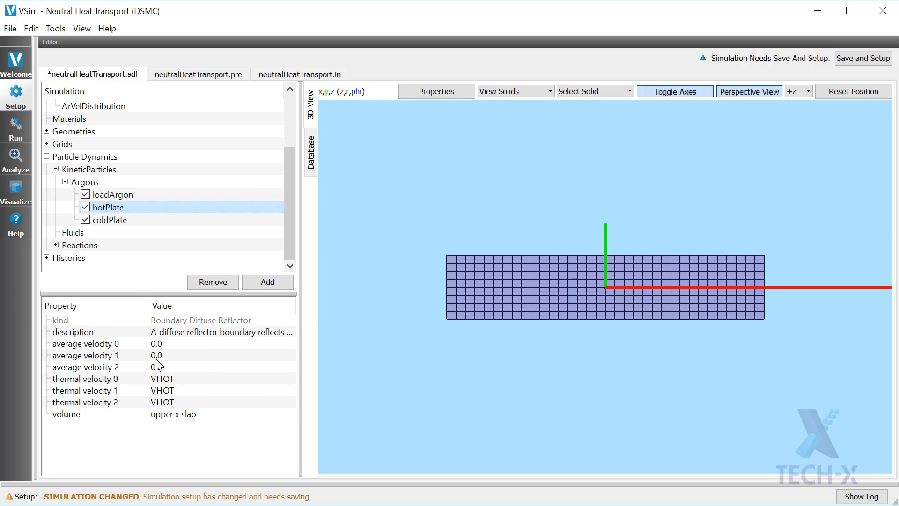
left_click(172, 378)
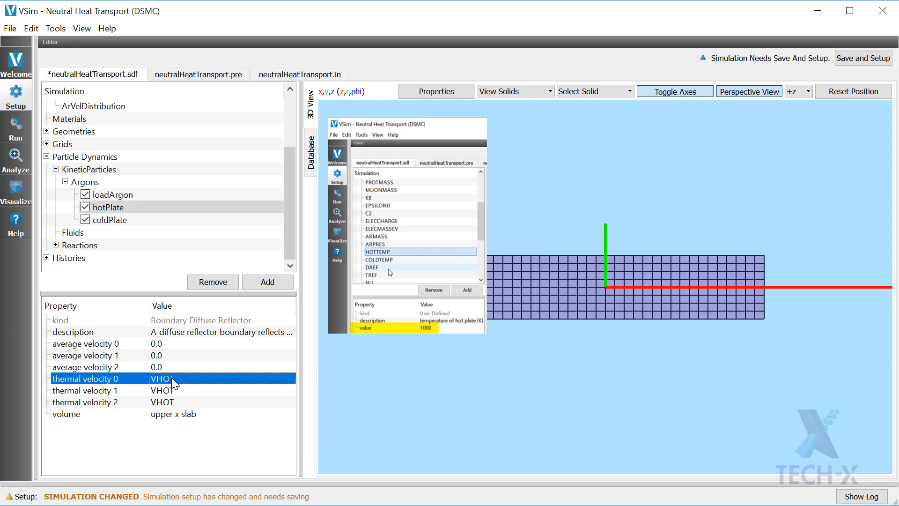
left_click(129, 217)
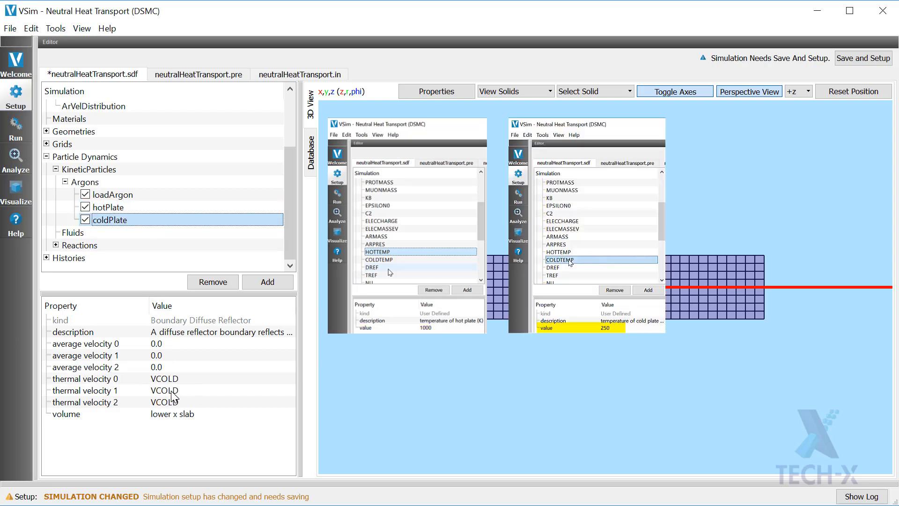
- Collapse the Argons species, expand Parameters and inspect the expression and value of ArTemp
left_click(65, 181)
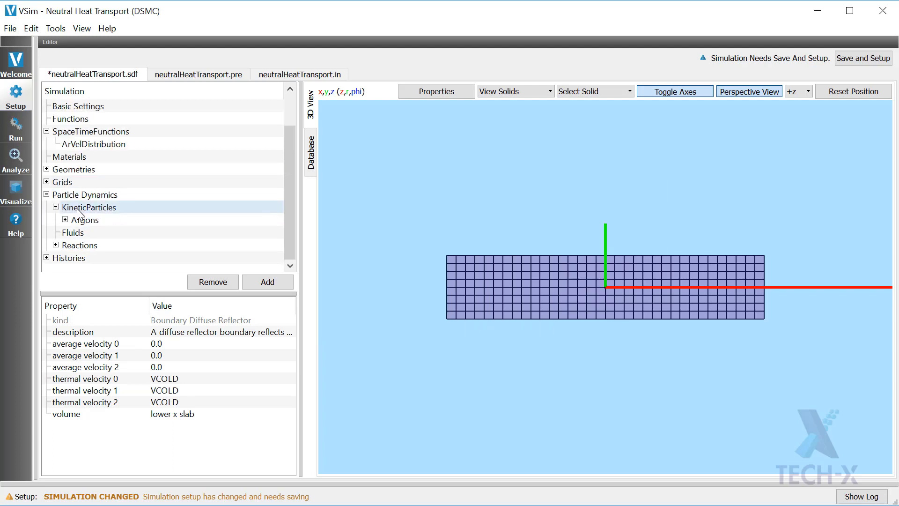
scroll(77, 145, "up", 1)
left_click(46, 131)
left_click(78, 144)
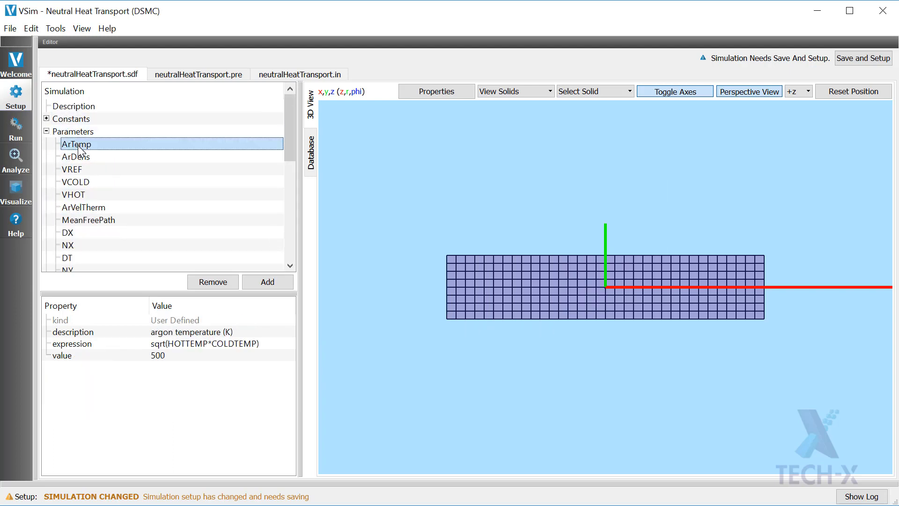
left_click(164, 355)
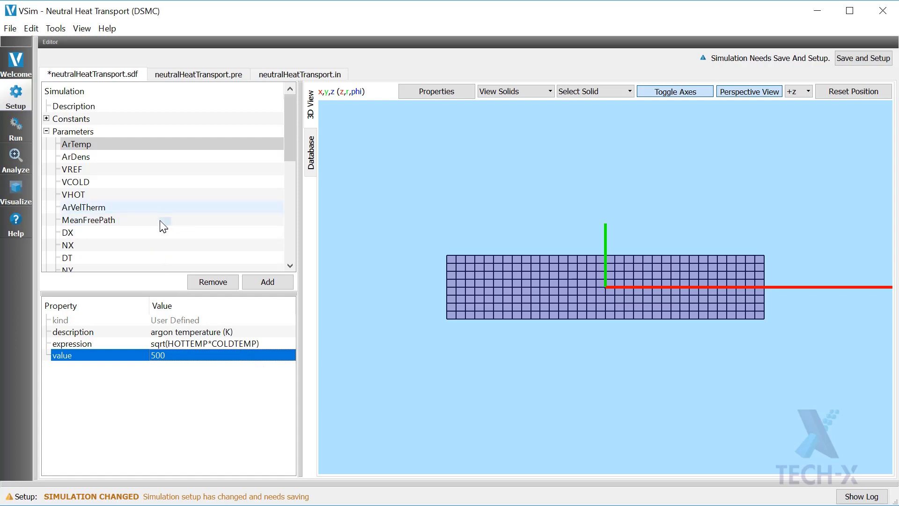
- Expand Reactions and Particle Particle Collisions under Particle Dynamics and review the settings of the ArArElastic collision
scroll(156, 212, "down", 1)
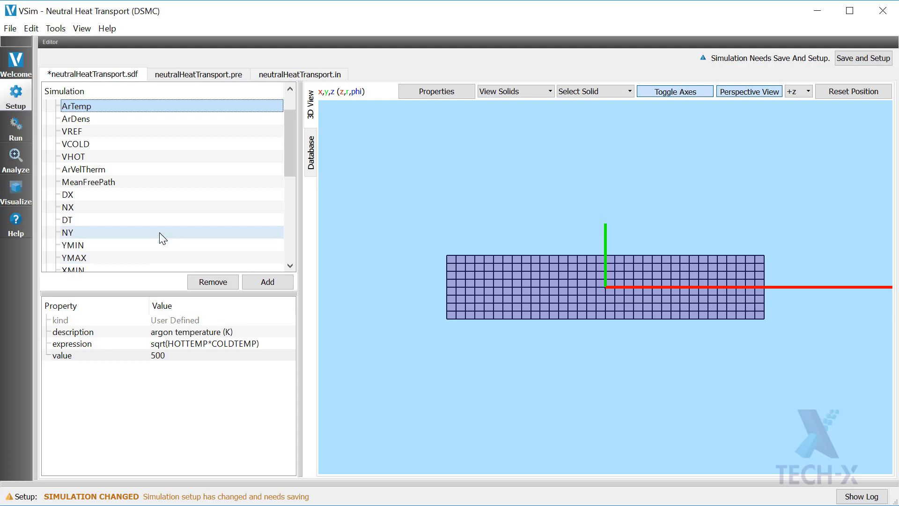
scroll(160, 233, "down", 3)
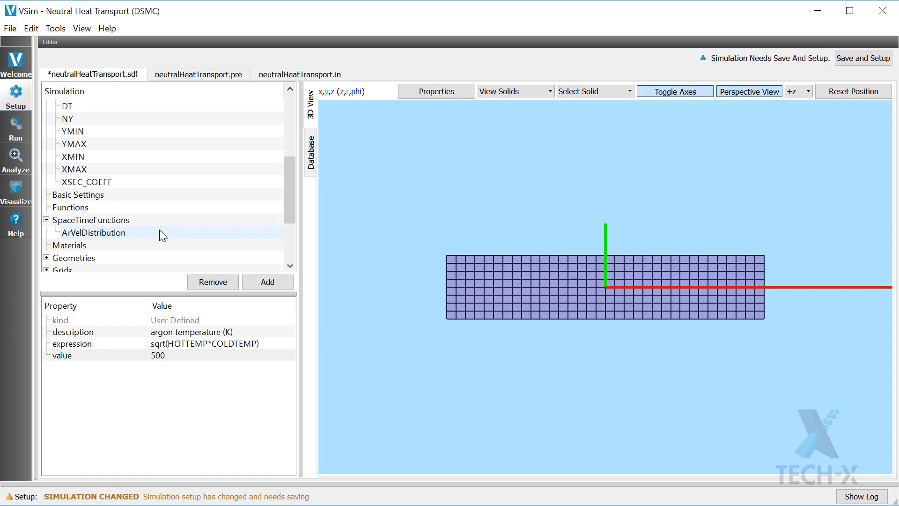
scroll(148, 227, "down", 1)
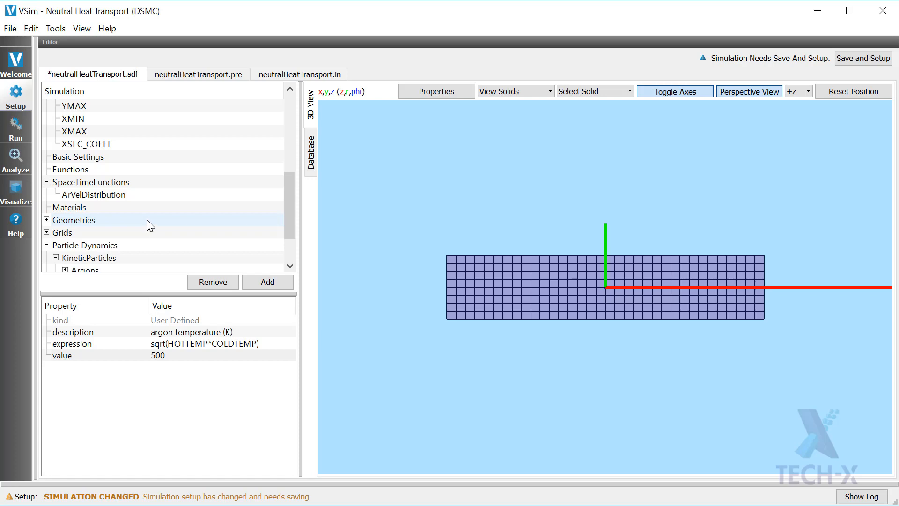
scroll(147, 220, "down", 2)
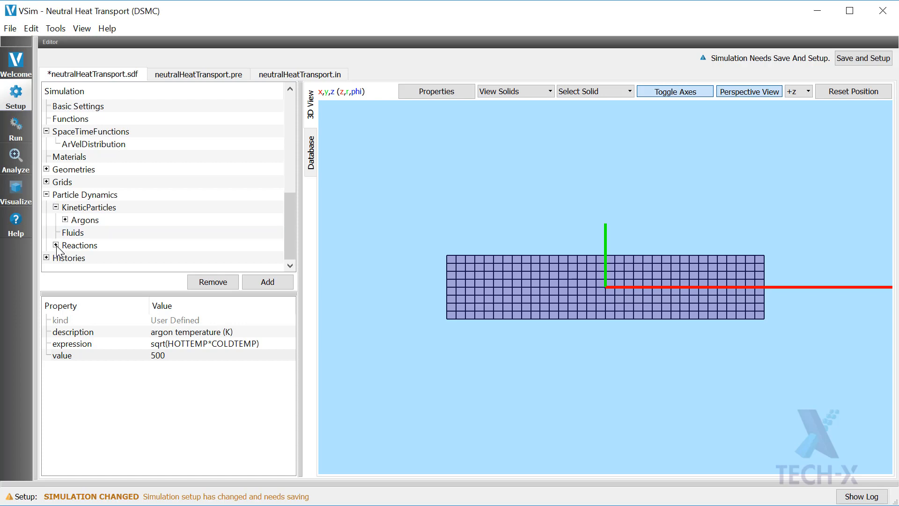
left_click(56, 245)
scroll(80, 229, "down", 2)
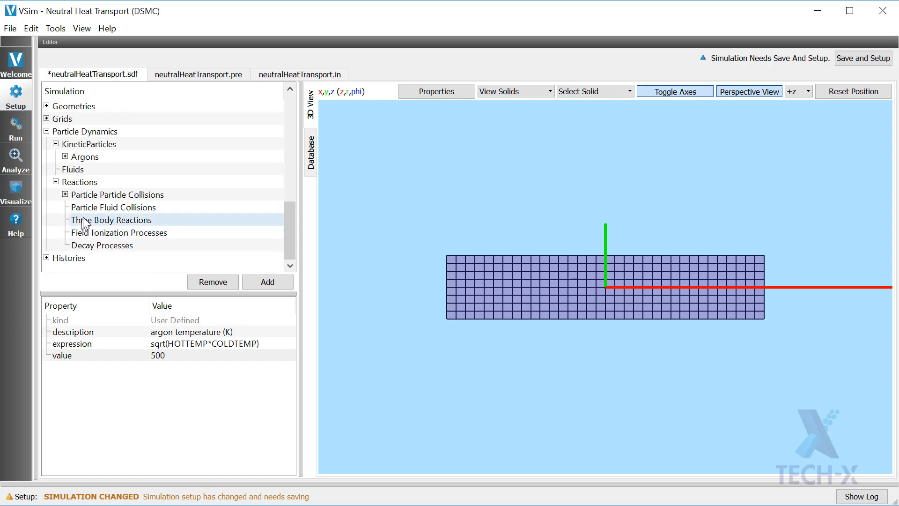
left_click(65, 194)
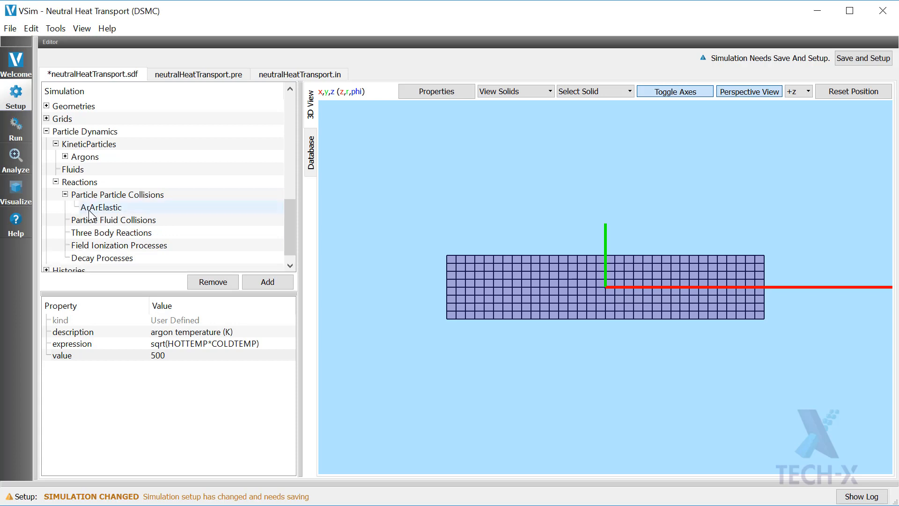
left_click(92, 210)
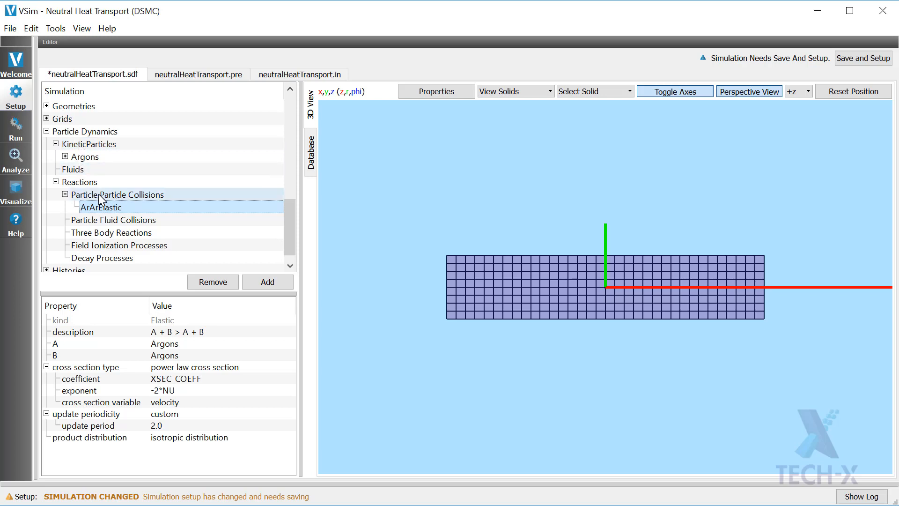
- Examine which collision types can be added to Particle Particle Collisions, without adding one, and reselect ArArElastic
left_click(113, 192)
right_click(113, 192)
mouse_move(155, 181)
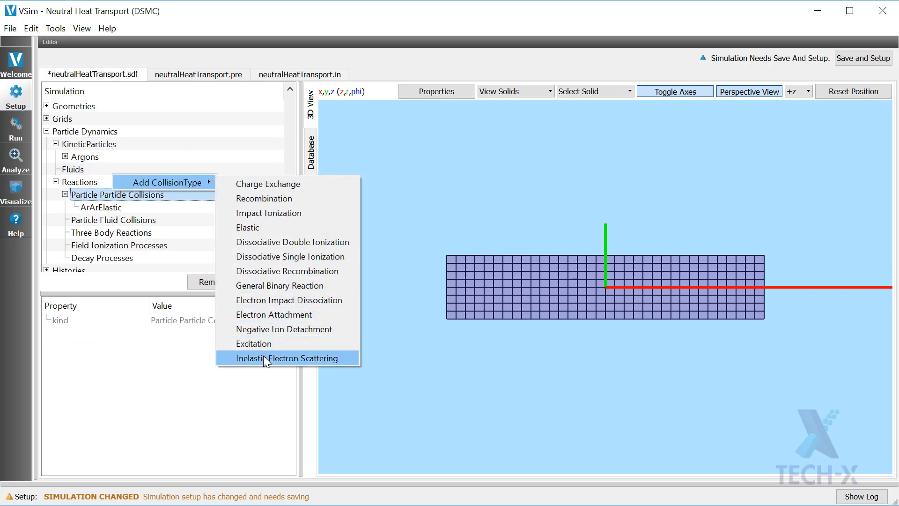
left_click(182, 207)
left_click(154, 208)
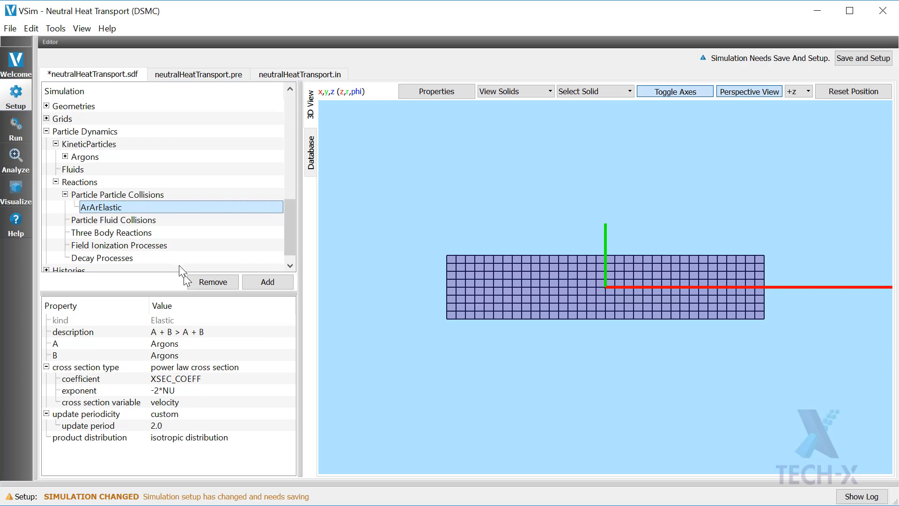
- Expand Constants and find the constants behind the ArArElastic power law cross section, such as DREF, TREF and NU
scroll(161, 243, "up", 5)
scroll(162, 242, "up", 3)
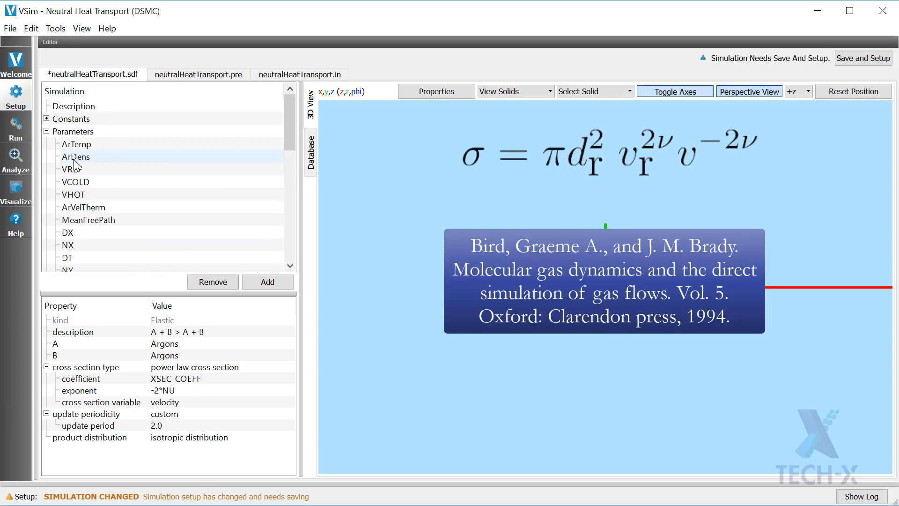
left_click(46, 119)
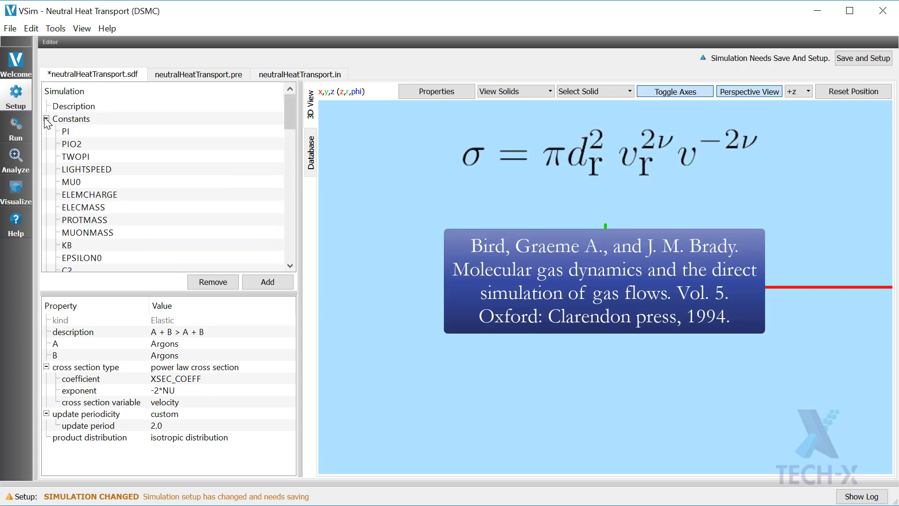
scroll(122, 208, "down", 4)
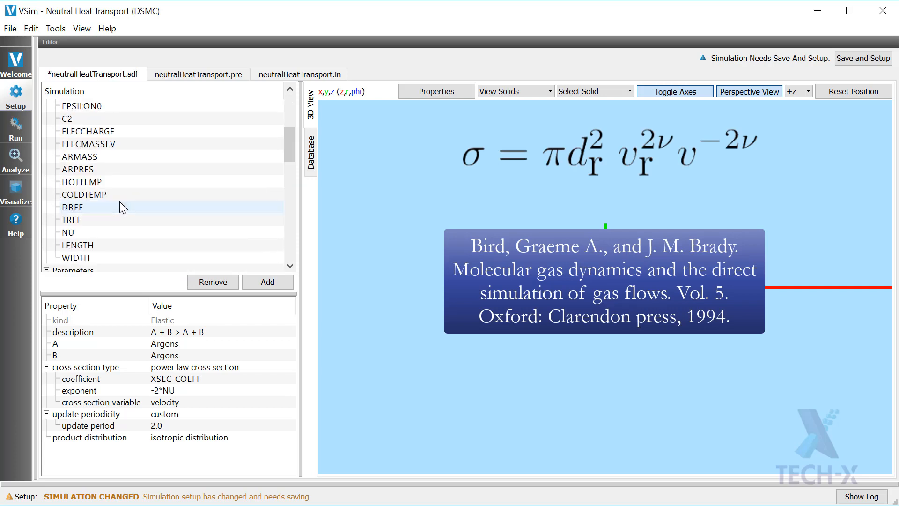